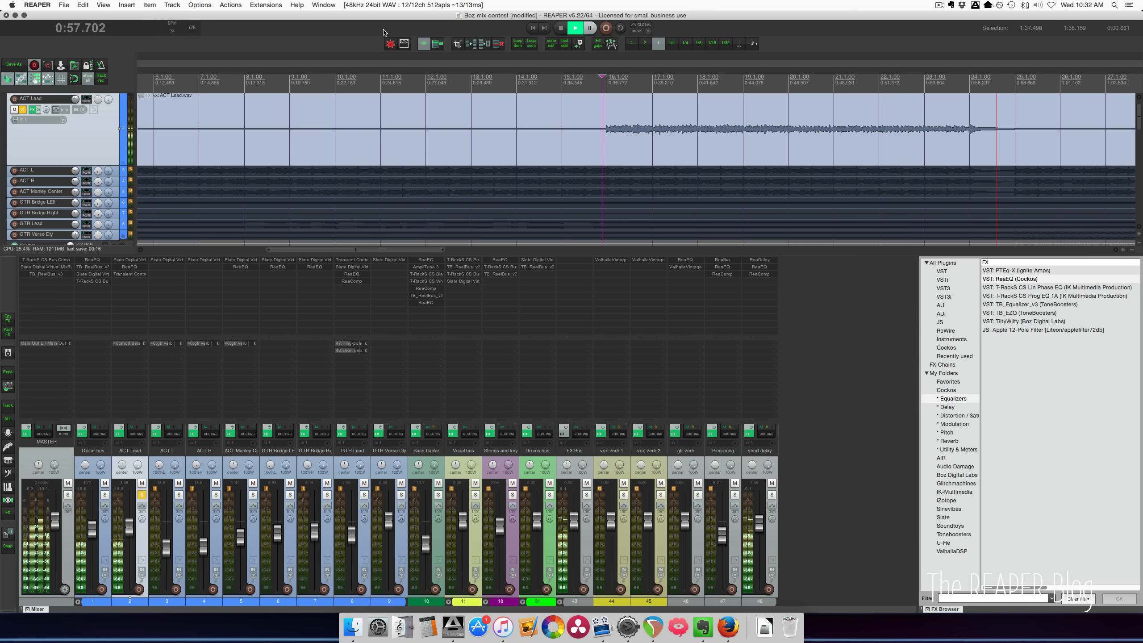
# - Bypass the ACT Lead track's effects, play the lead passage to hear it dry, and re-enable the effects
pyautogui.press('space')
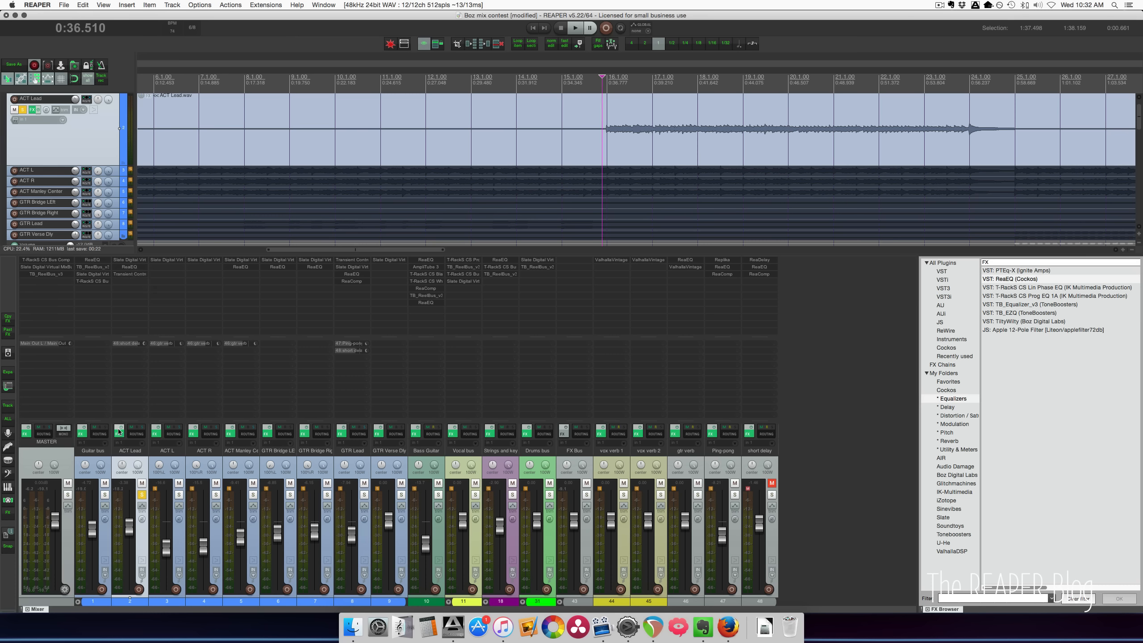
pyautogui.click(119, 432)
pyautogui.press('space')
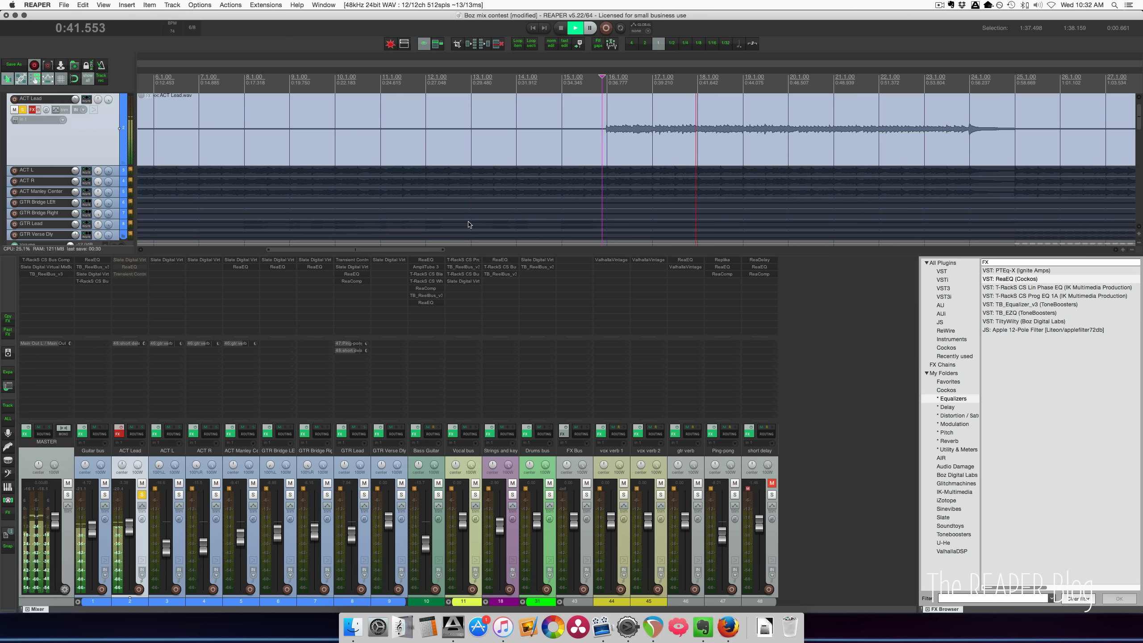
pyautogui.press('space')
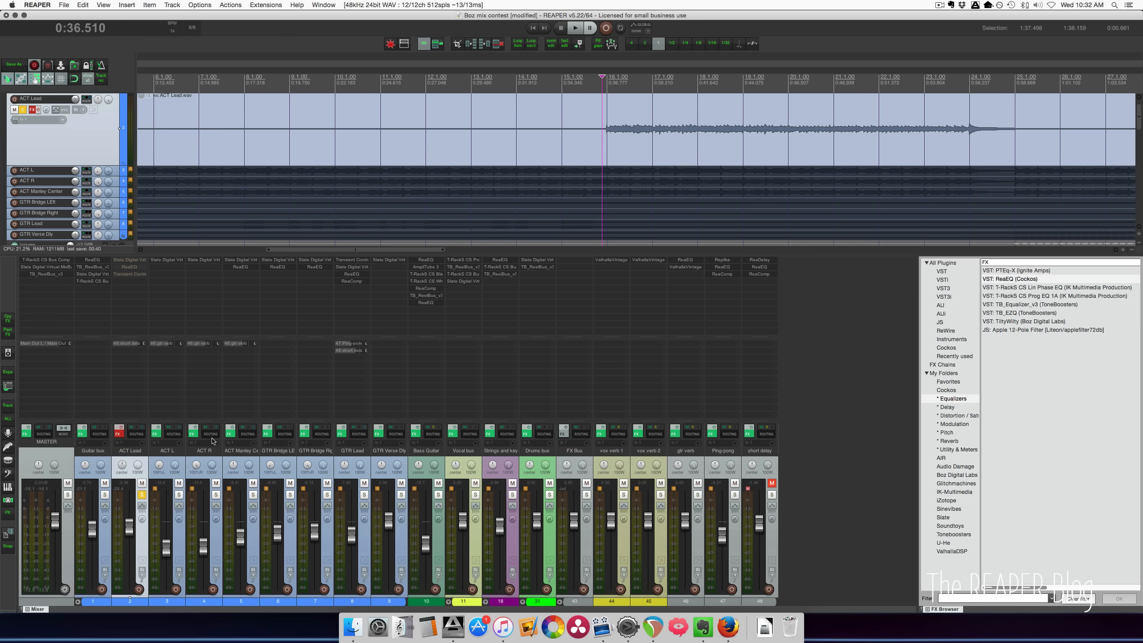
pyautogui.click(122, 430)
# - Open the Slate Digital Virtual Channel plug-in on ACT Lead, inspect its console settings, and close it
pyautogui.click(133, 261)
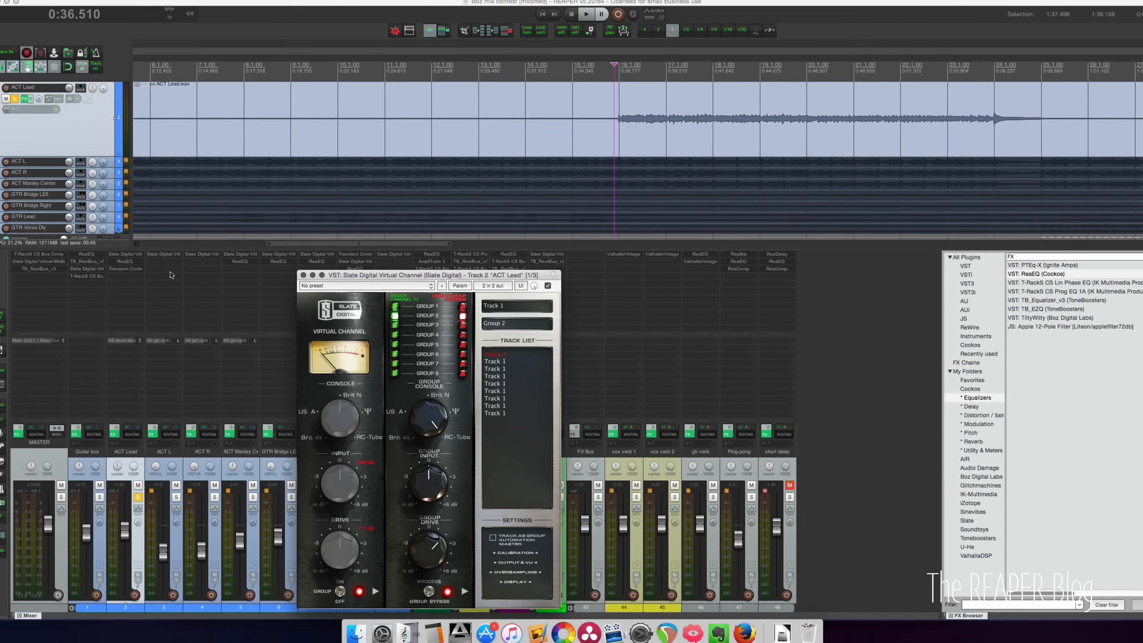
pyautogui.moveTo(443, 209); pyautogui.dragTo(445, 208)
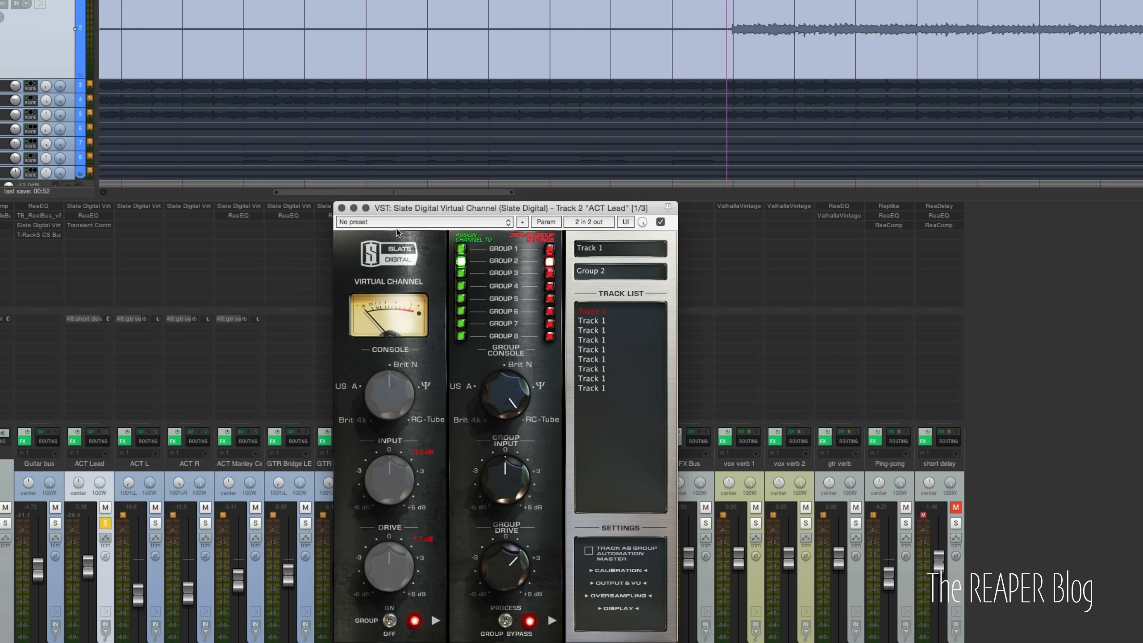
pyautogui.click(342, 208)
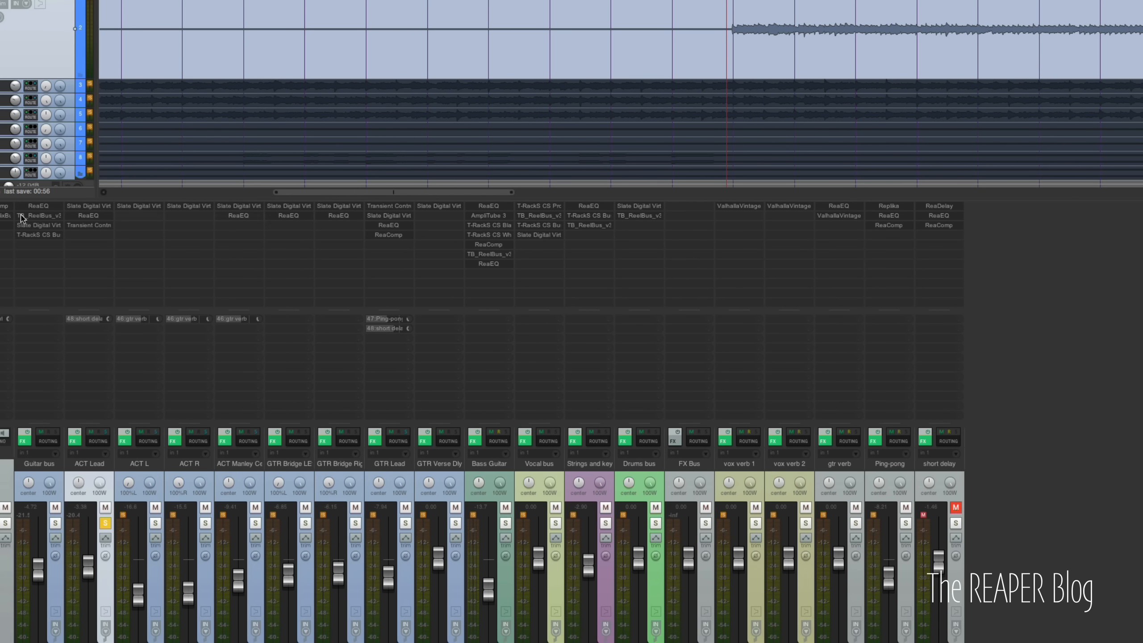
# - Open ReaEQ and the Transient Controller on ACT Lead to examine EQ band 3 and the attack and sustain settings
pyautogui.click(83, 216)
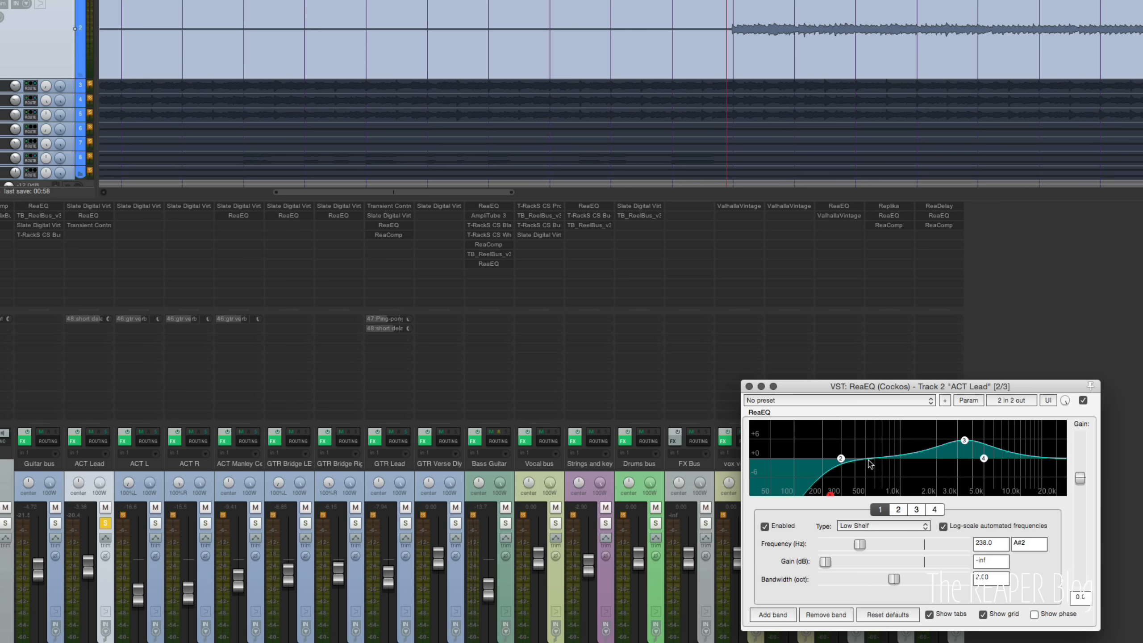
pyautogui.click(964, 441)
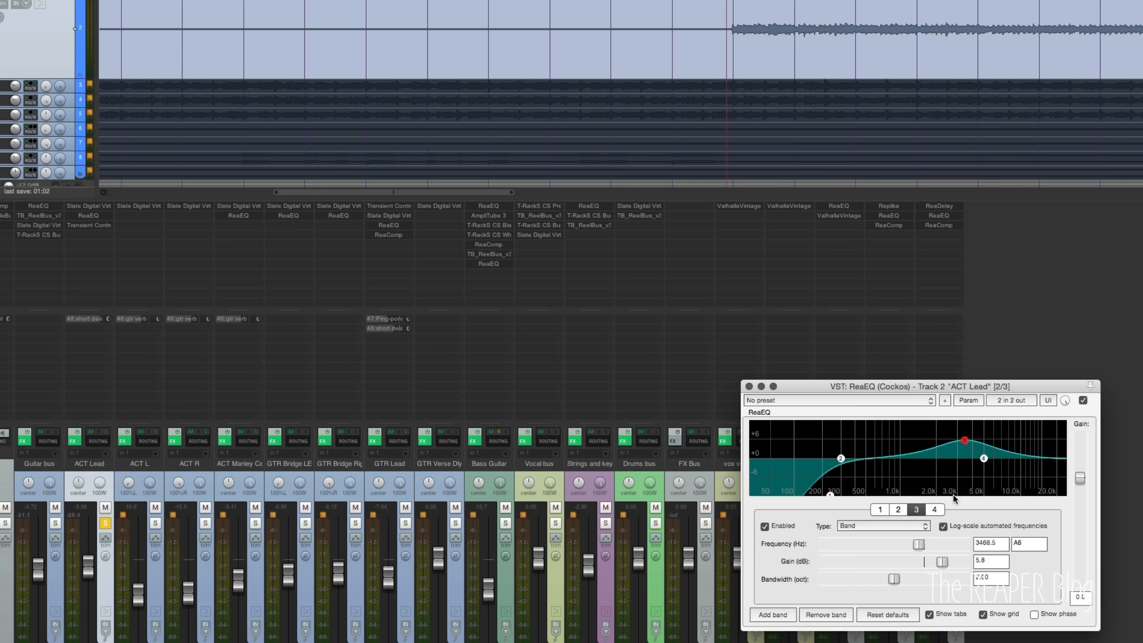
pyautogui.click(102, 224)
pyautogui.moveTo(310, 480); pyautogui.dragTo(640, 312)
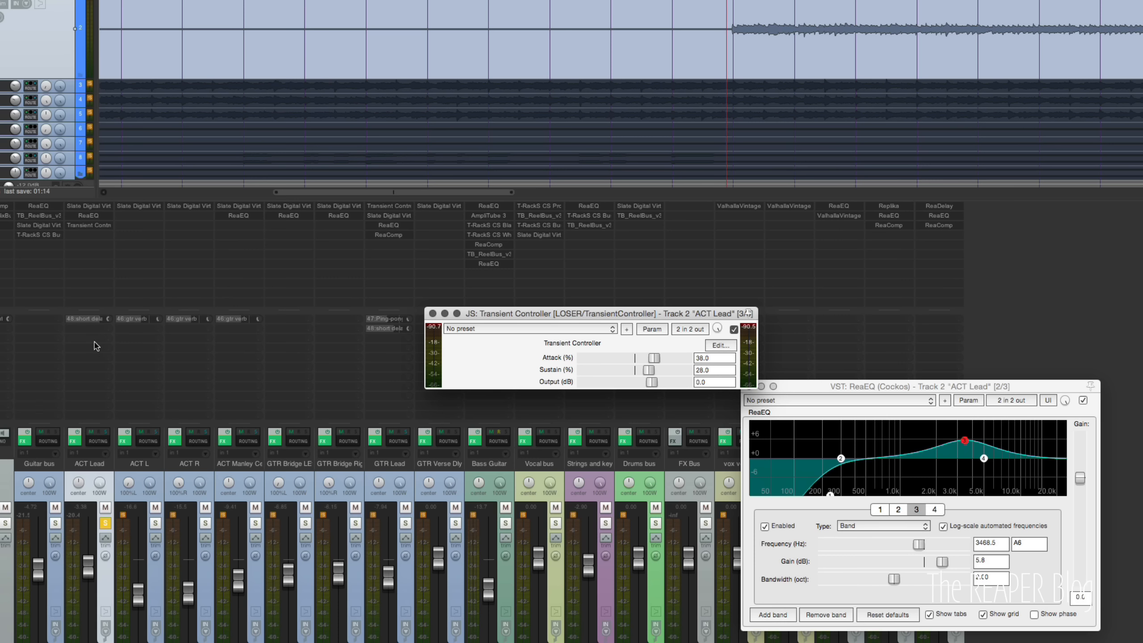
# - Play the lead passage with the Virtual Channel plug-in reopened, comparing ACT Lead's effects bypassed and enabled
pyautogui.press('space')
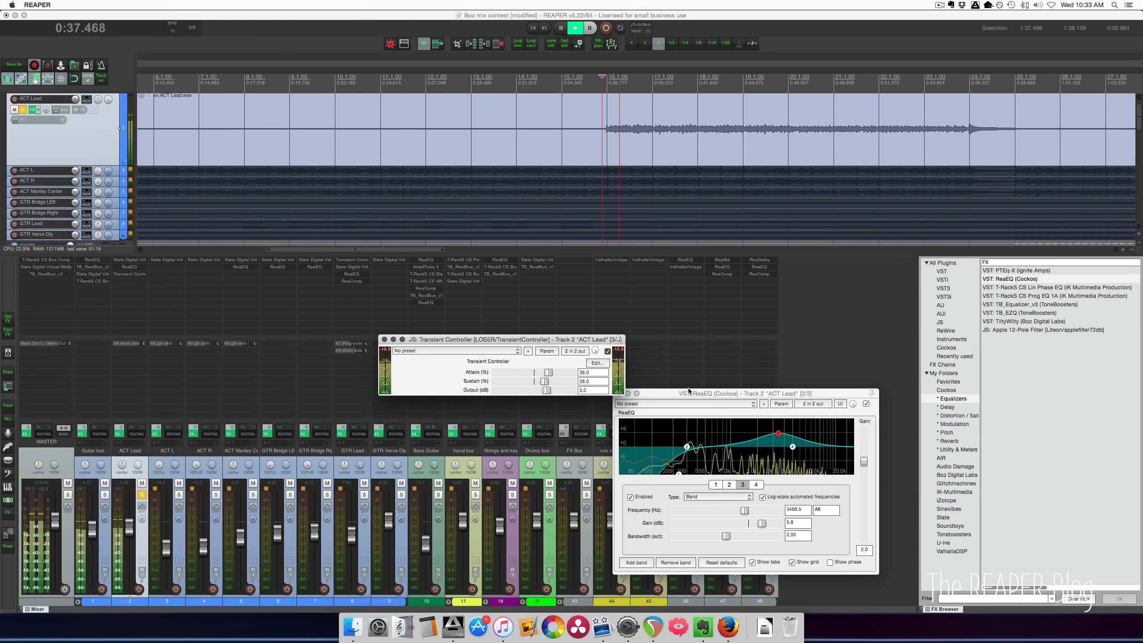
pyautogui.click(129, 260)
pyautogui.moveTo(416, 261); pyautogui.dragTo(308, 249)
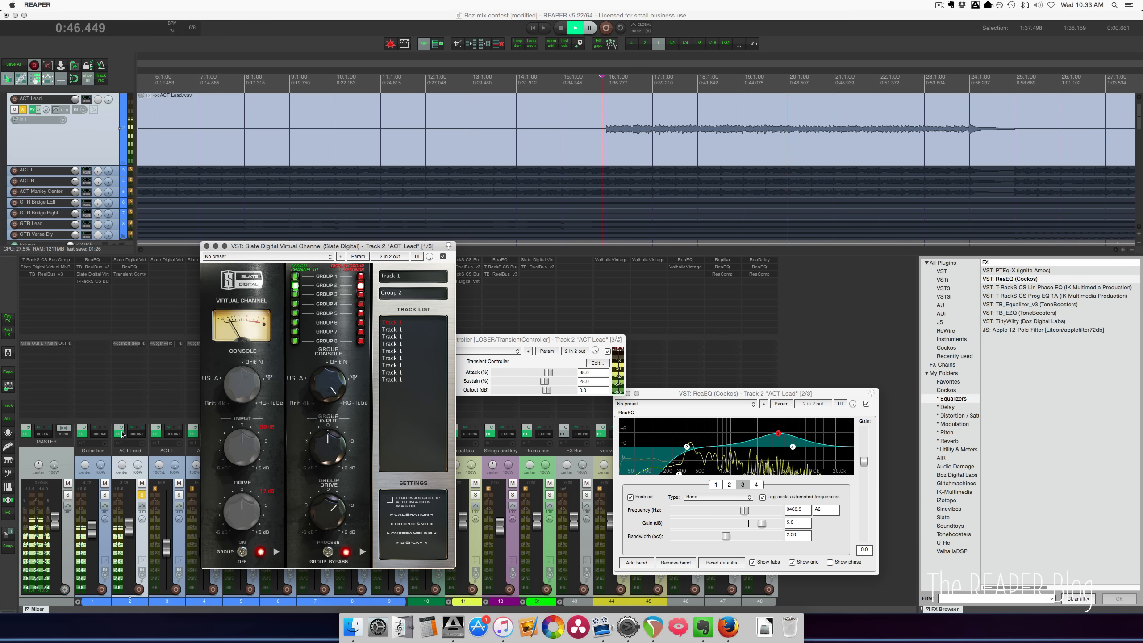
pyautogui.click(121, 429)
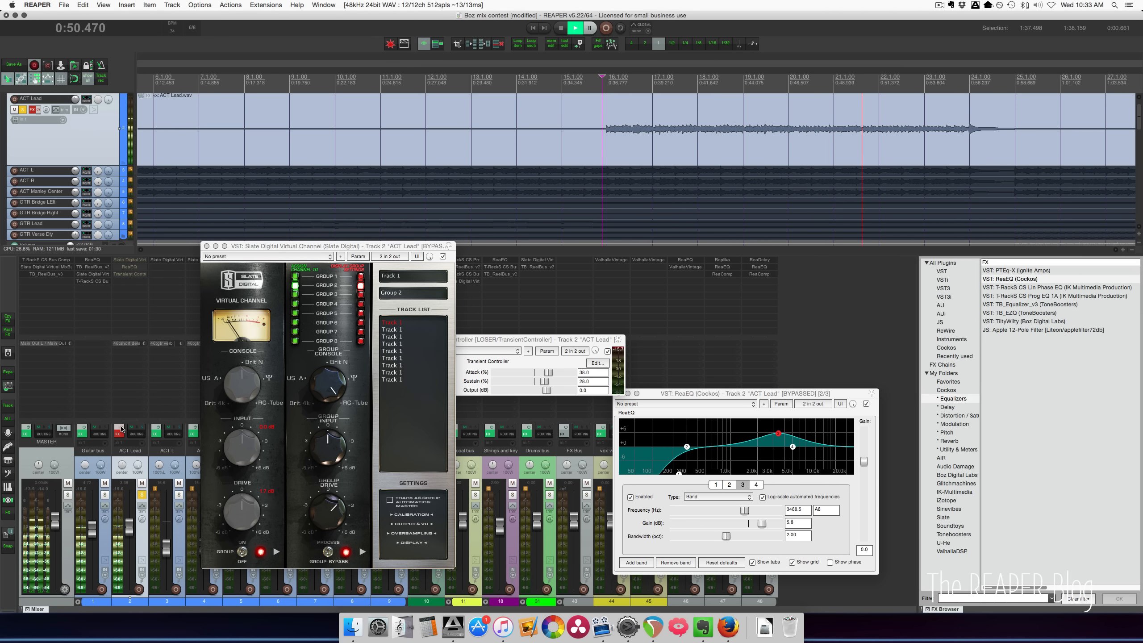
pyautogui.click(121, 428)
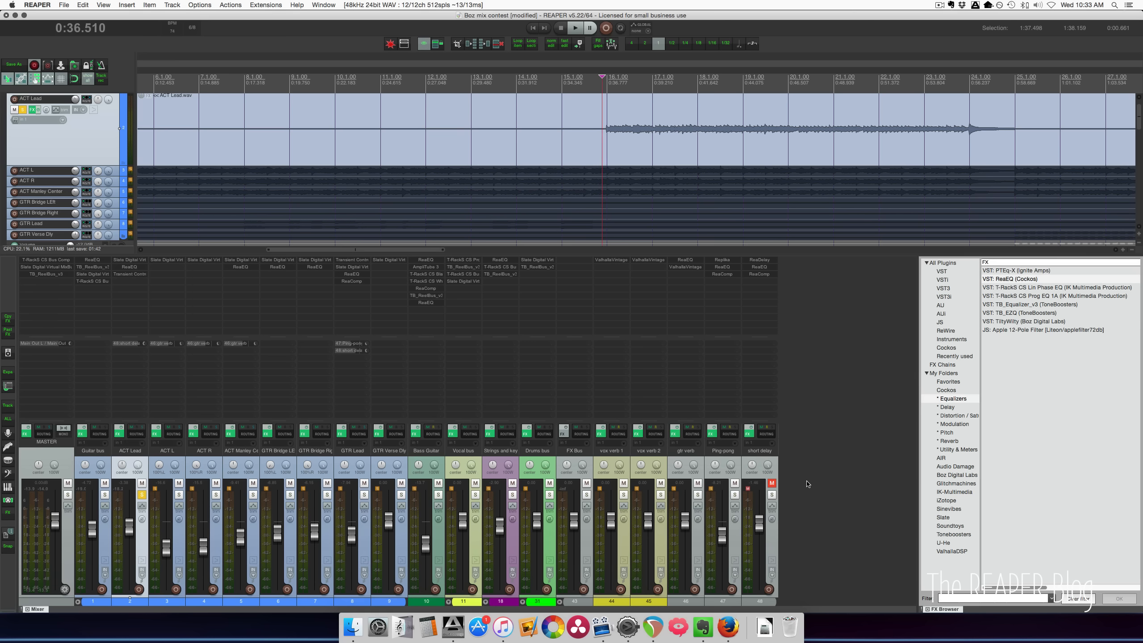
# - View the ACT Lead send controls for the short delay track and open that track's ReaDelay plug-in
pyautogui.click(125, 343)
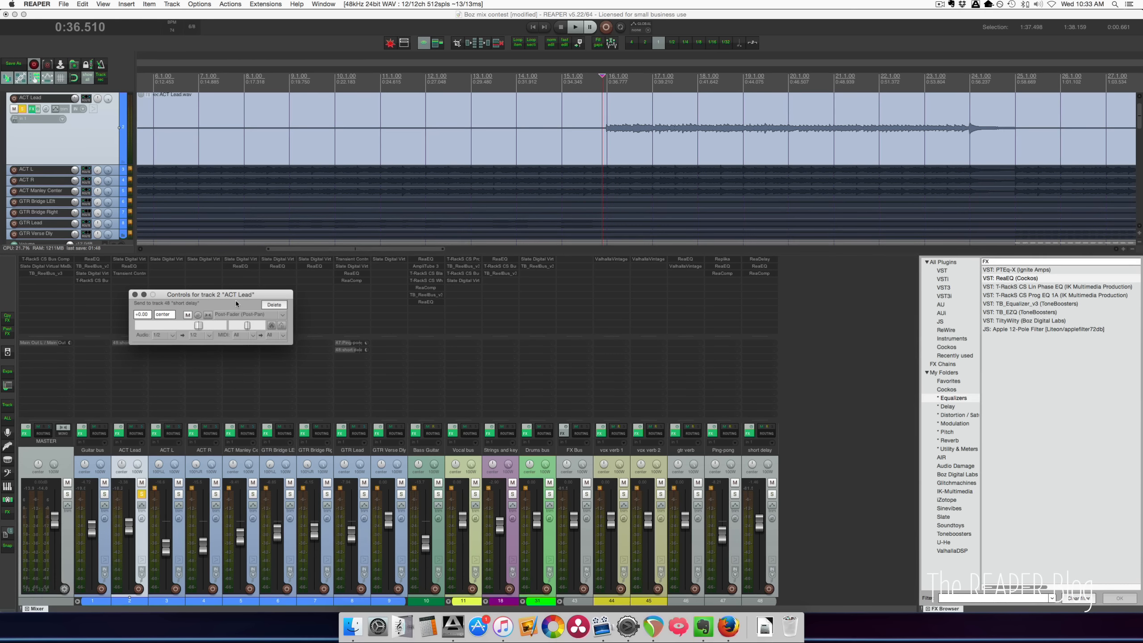
pyautogui.click(764, 261)
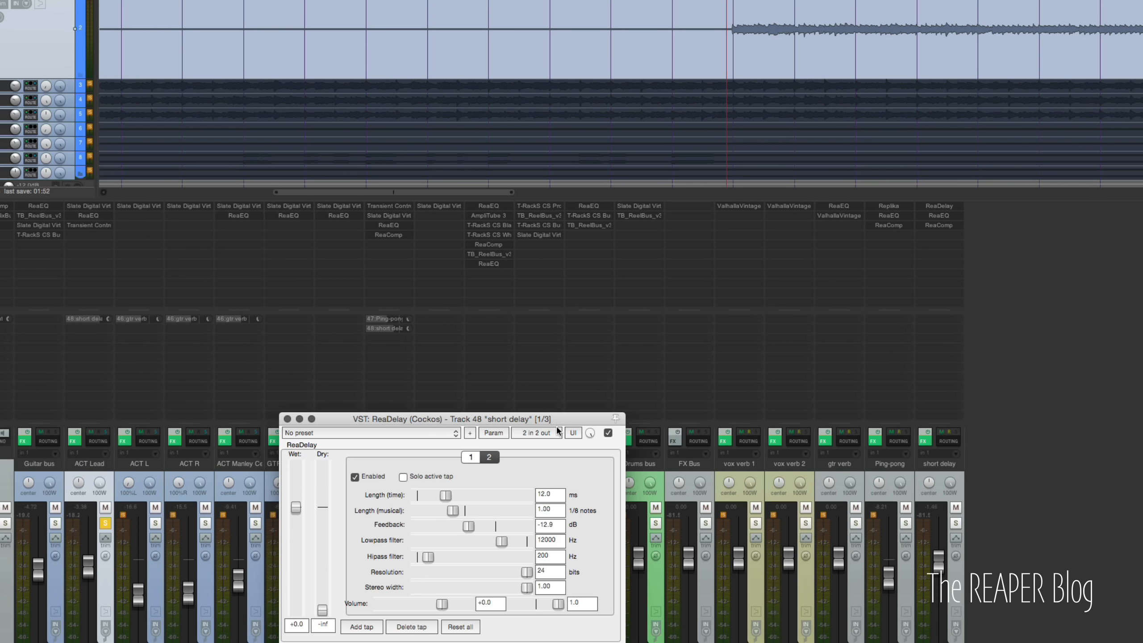
pyautogui.moveTo(558, 419); pyautogui.dragTo(565, 350)
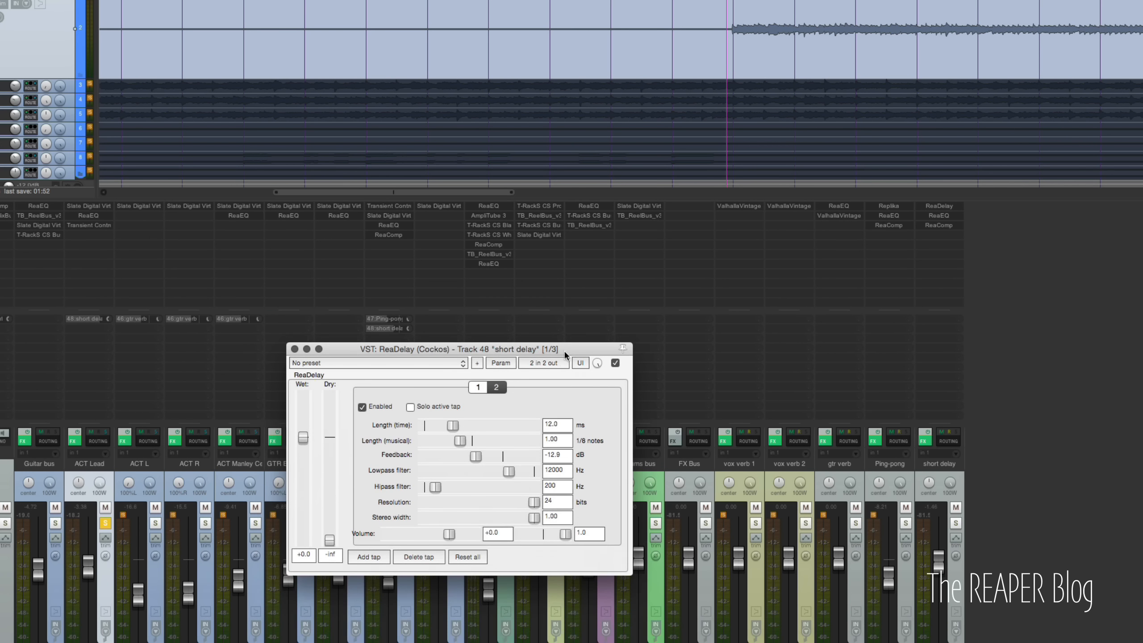
# - Examine the length, feedback, lowpass and hipass settings of ReaDelay tap 1 and the delay time of tap 2
pyautogui.click(478, 387)
pyautogui.doubleClick(566, 441)
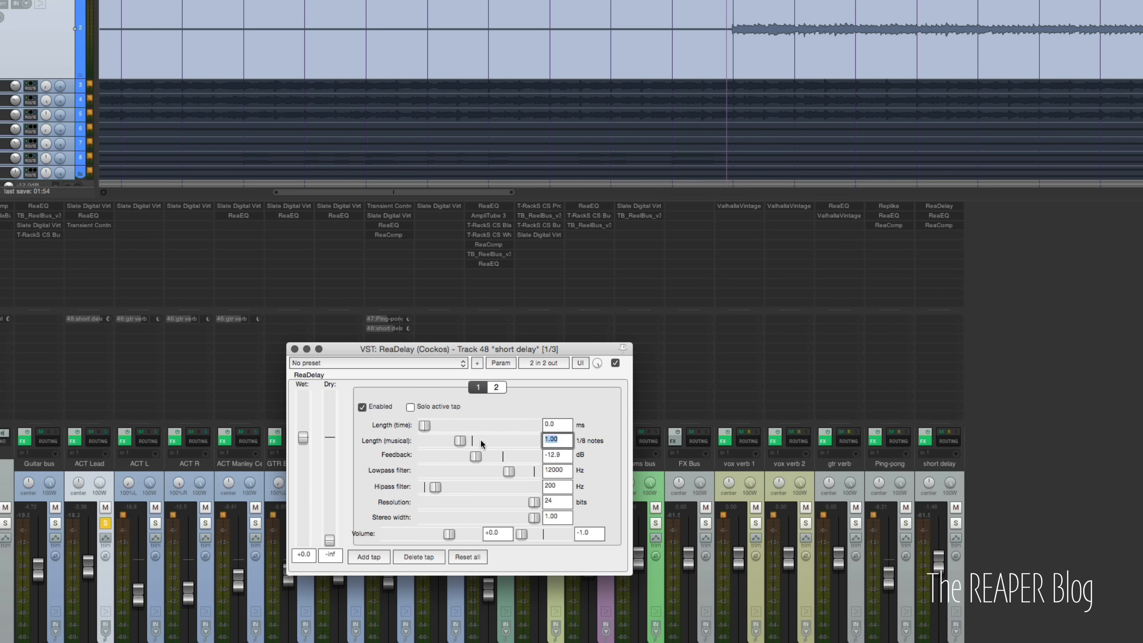
pyautogui.doubleClick(557, 454)
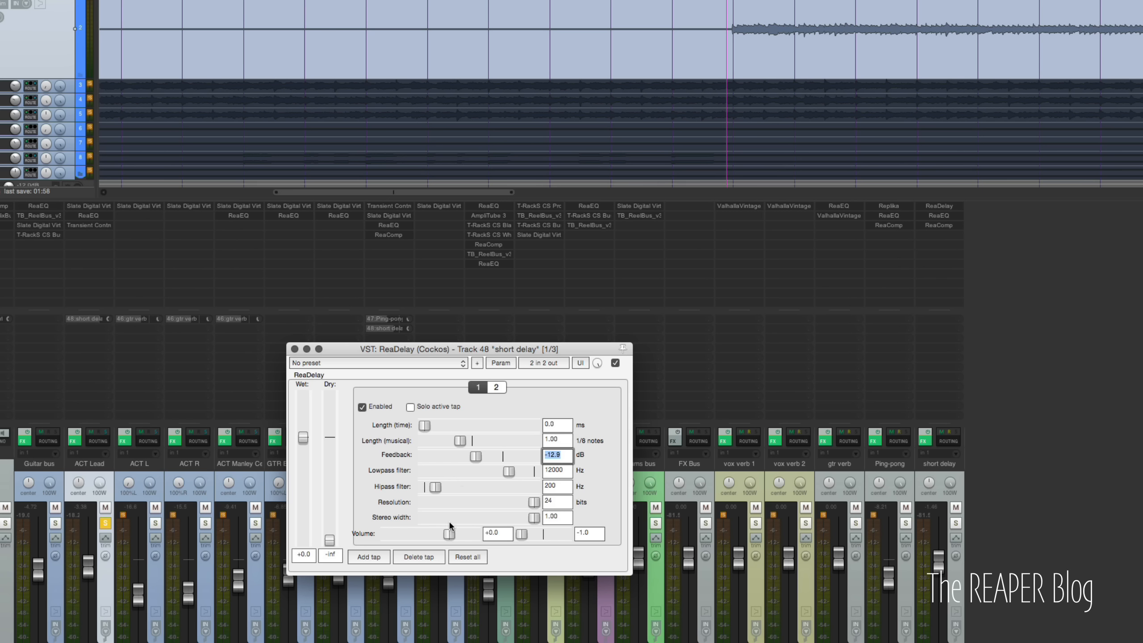
pyautogui.doubleClick(557, 471)
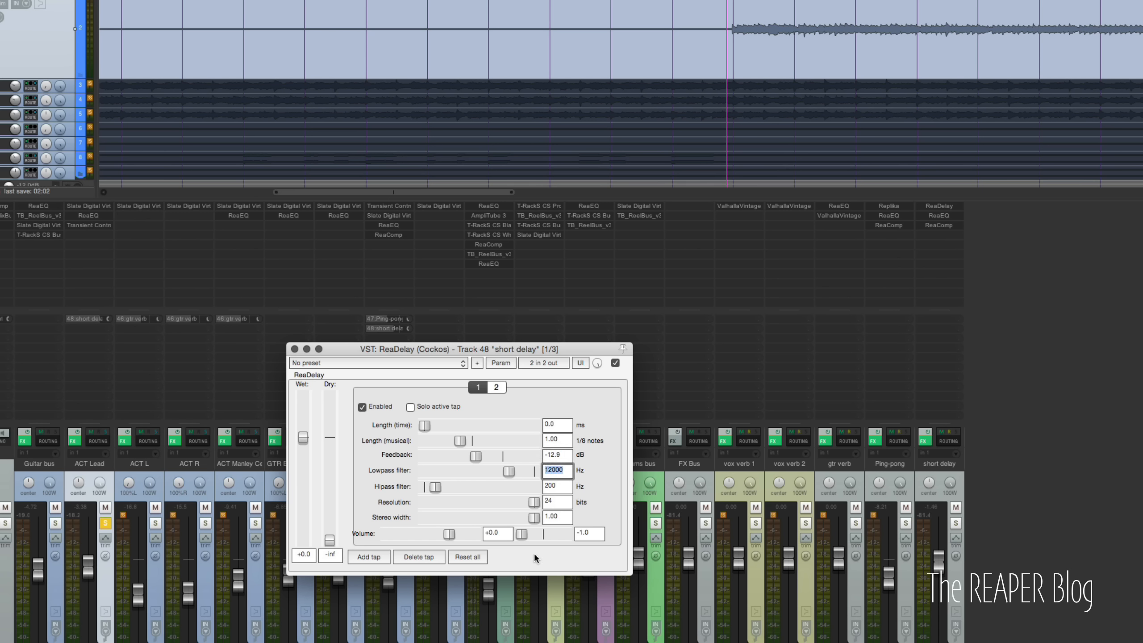
pyautogui.doubleClick(559, 487)
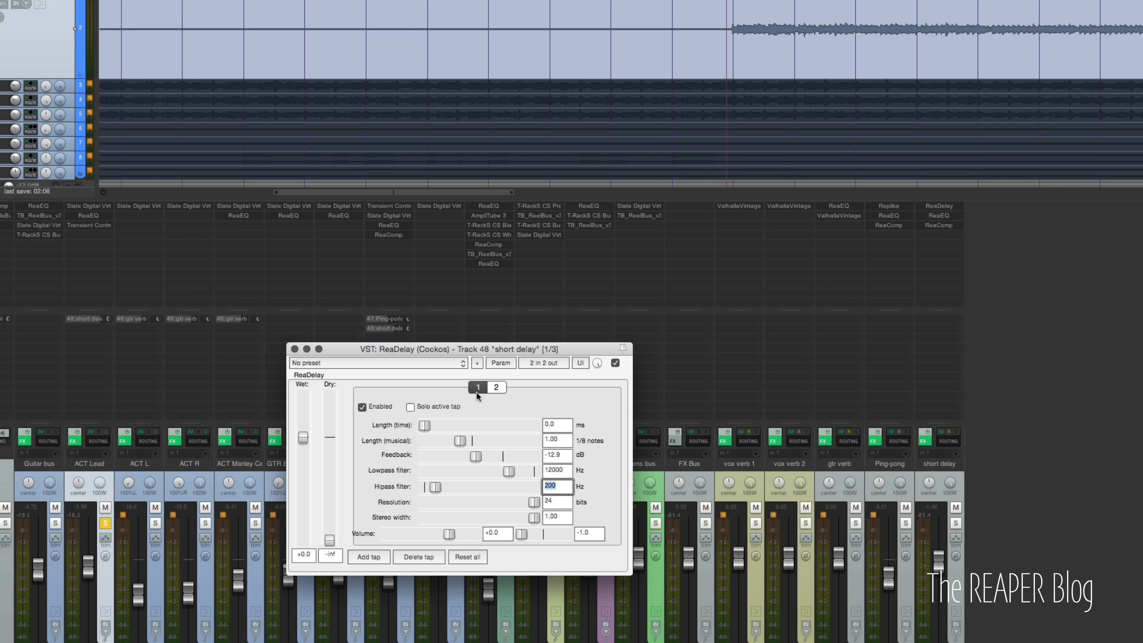
pyautogui.click(493, 387)
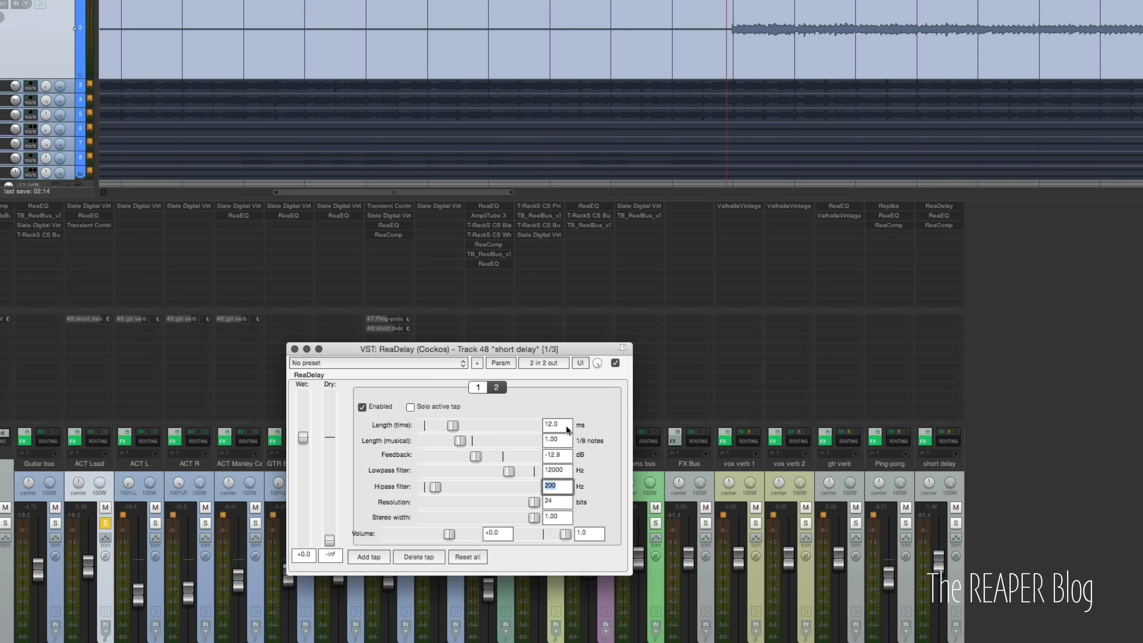
pyautogui.moveTo(566, 426); pyautogui.dragTo(469, 415)
# - Open ReaEQ on the short delay track and compare its curve with the ReaEQ on ACT Lead
pyautogui.click(939, 216)
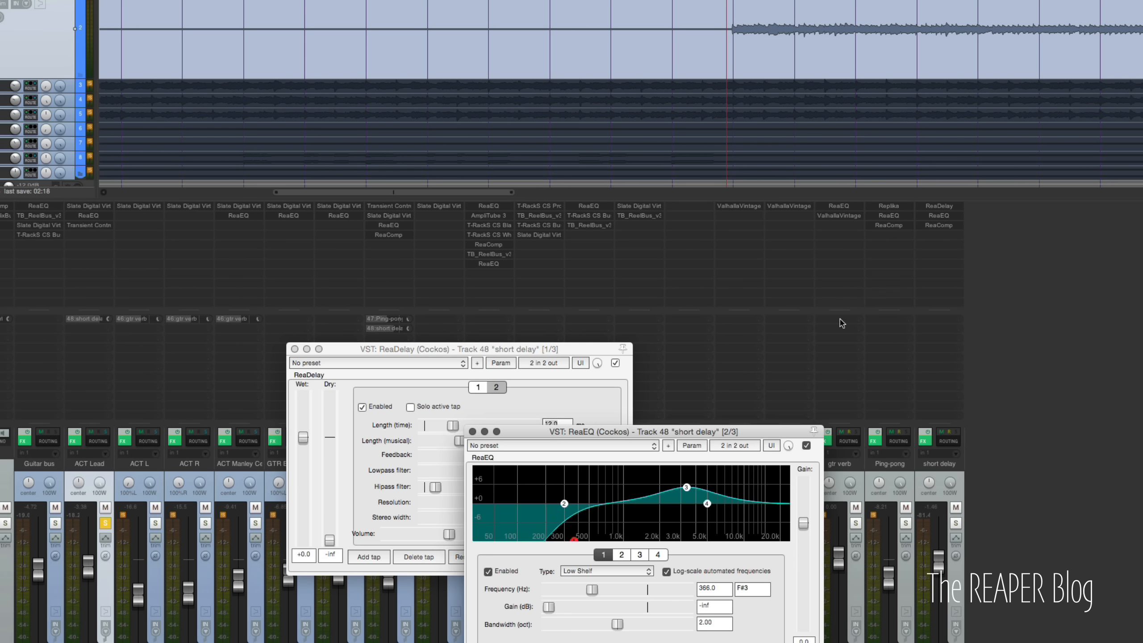
pyautogui.moveTo(746, 432); pyautogui.dragTo(834, 326)
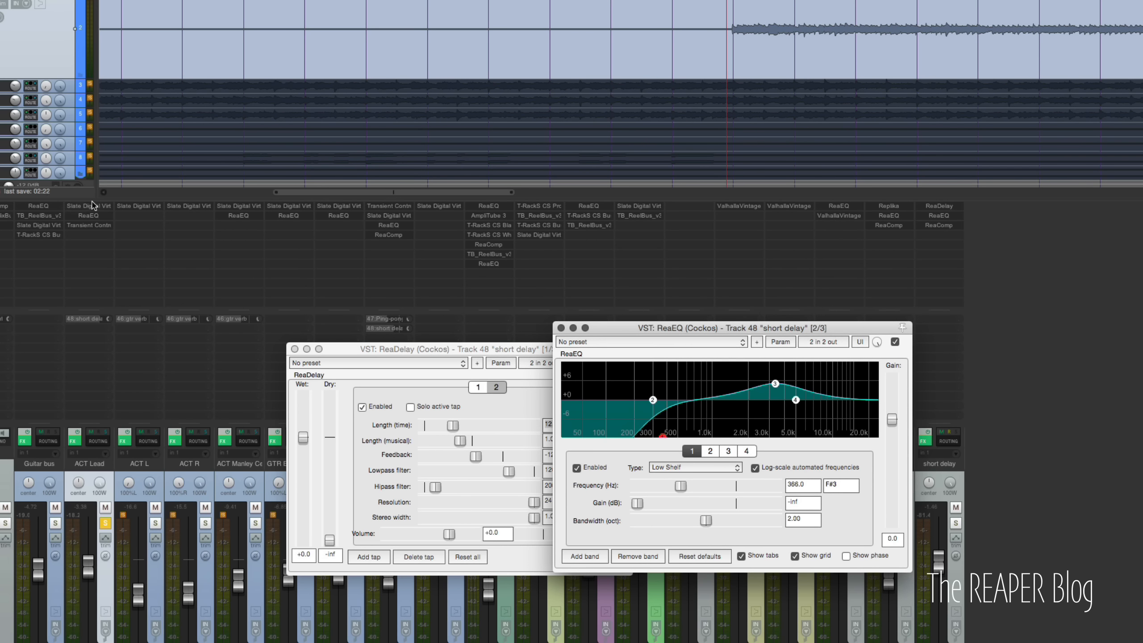
pyautogui.click(89, 215)
pyautogui.moveTo(883, 389); pyautogui.dragTo(370, 331)
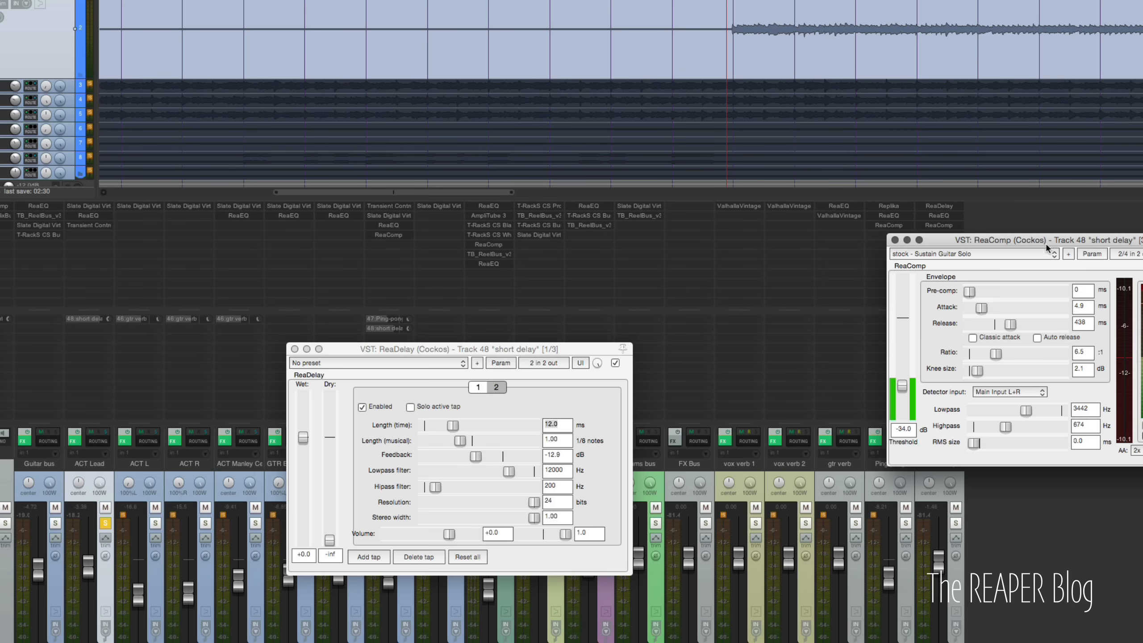
# - Examine the short delay track's ReaComp envelope and filter settings, and briefly revisit ACT Lead's Transient Controller
pyautogui.moveTo(1045, 243); pyautogui.dragTo(616, 258)
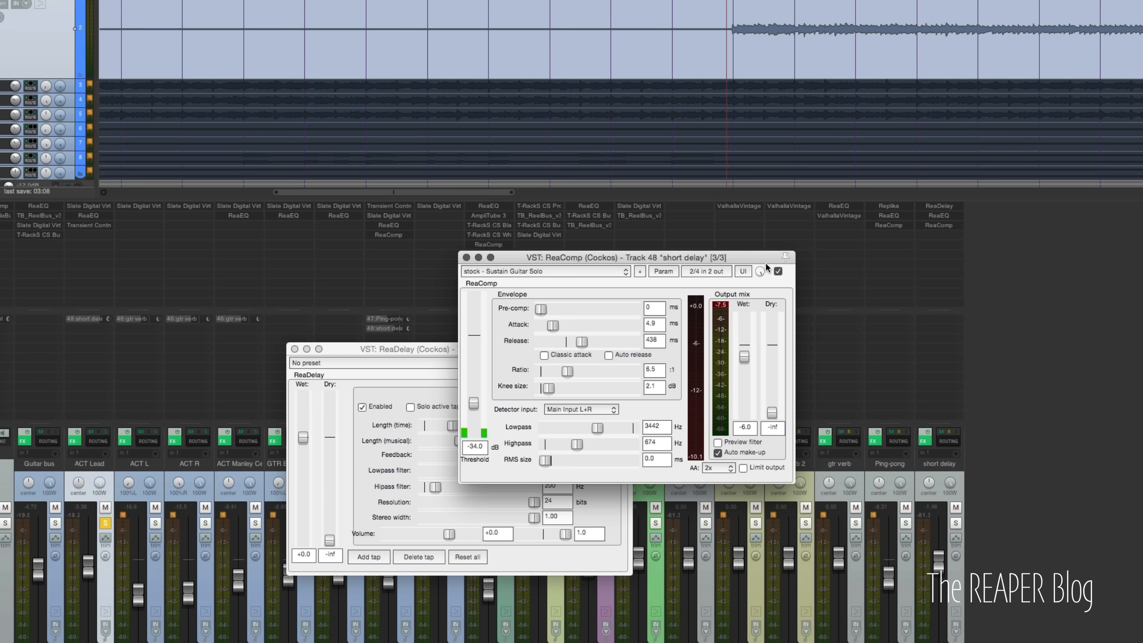
pyautogui.moveTo(761, 258); pyautogui.dragTo(1142, 286)
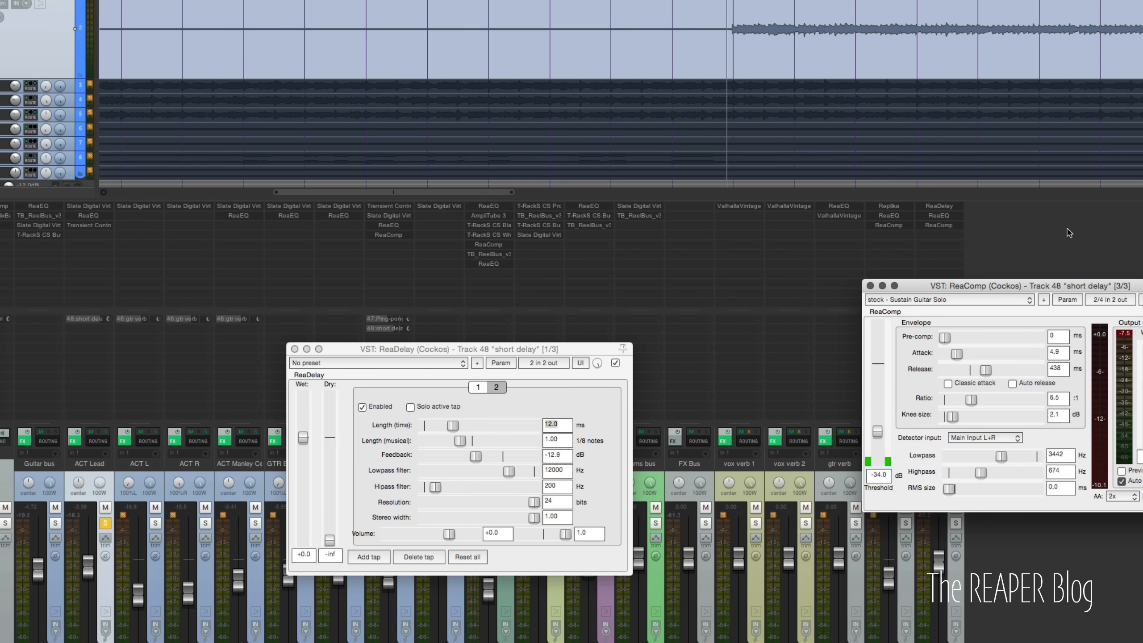
pyautogui.moveTo(1071, 285); pyautogui.dragTo(1096, 265)
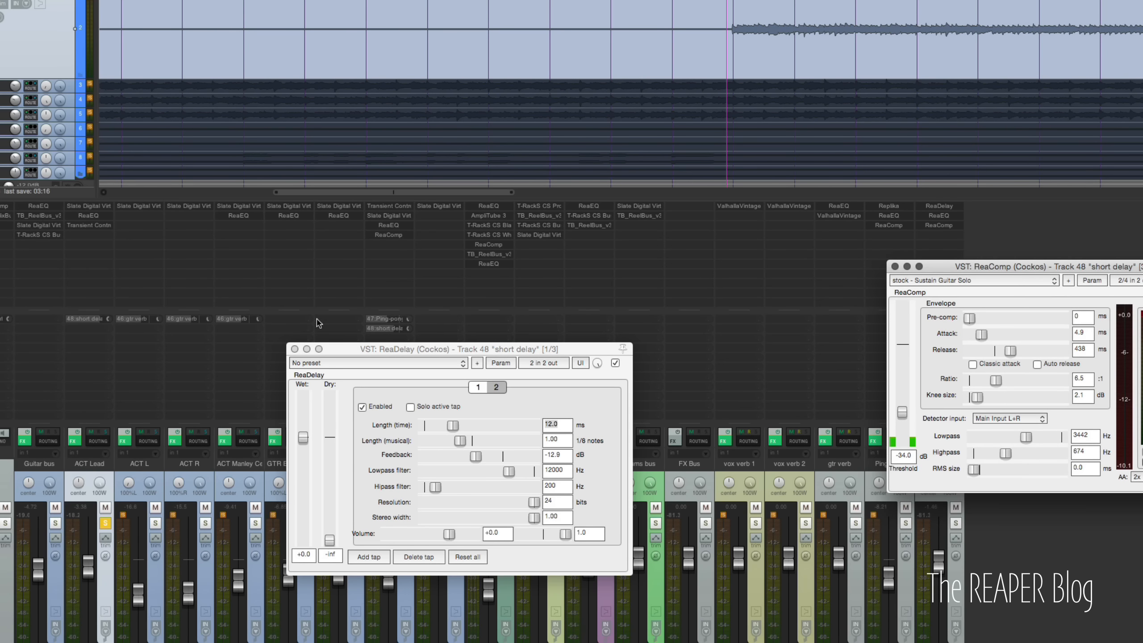
pyautogui.click(103, 226)
pyautogui.click(103, 226)
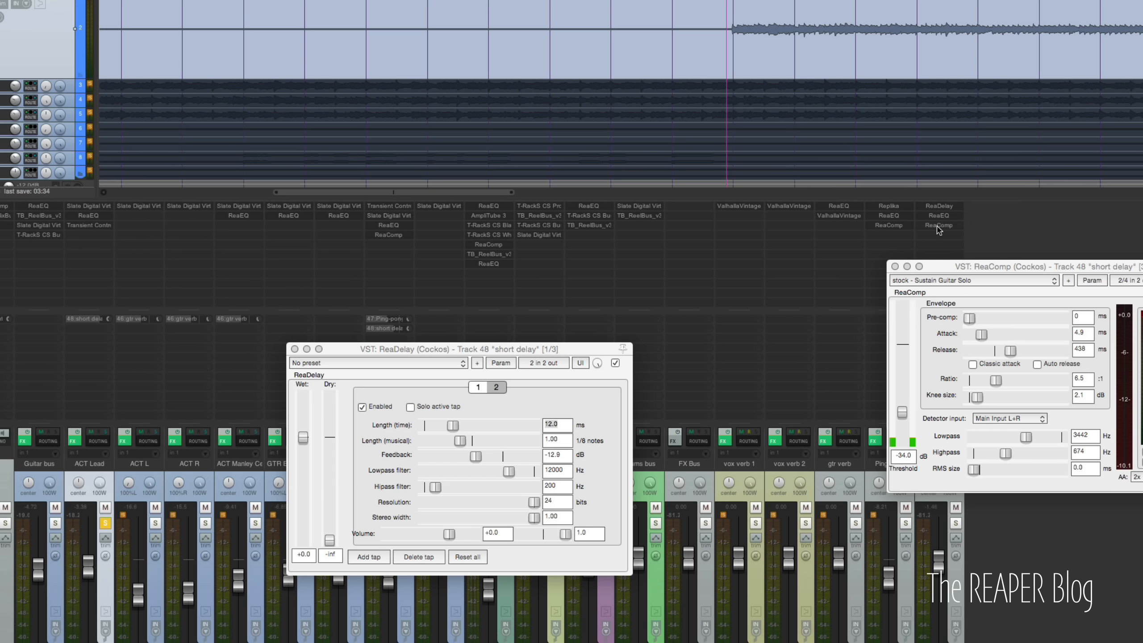
# - Close the short delay track's ReaComp window and play the ACT Lead passage to hear the delay
pyautogui.moveTo(950, 264); pyautogui.dragTo(952, 255)
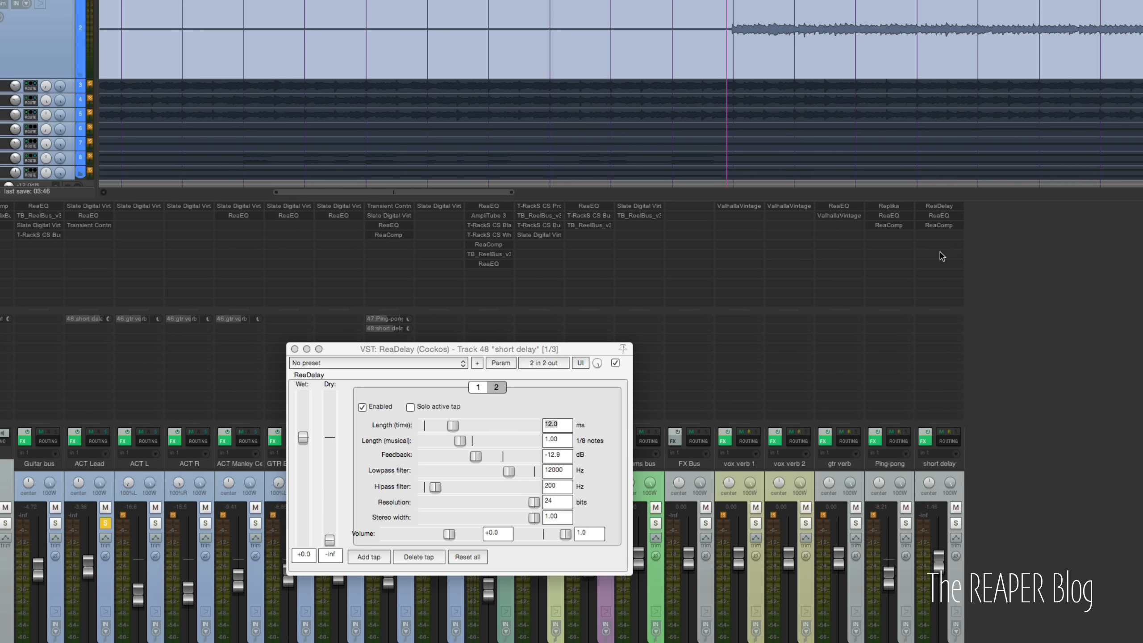
pyautogui.press('space')
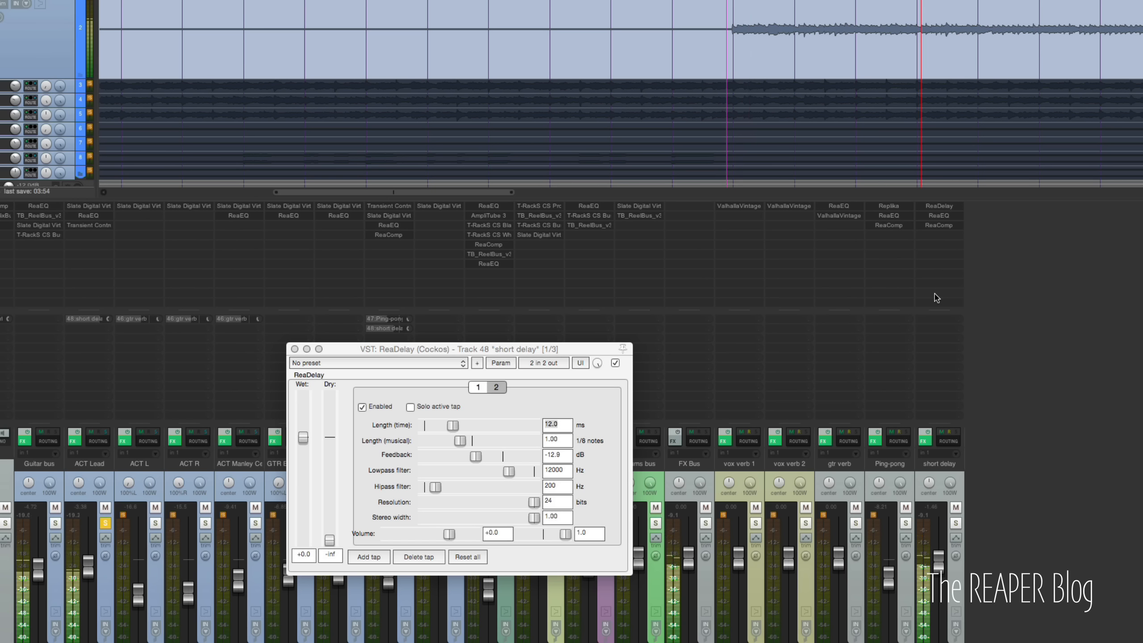
pyautogui.press('space')
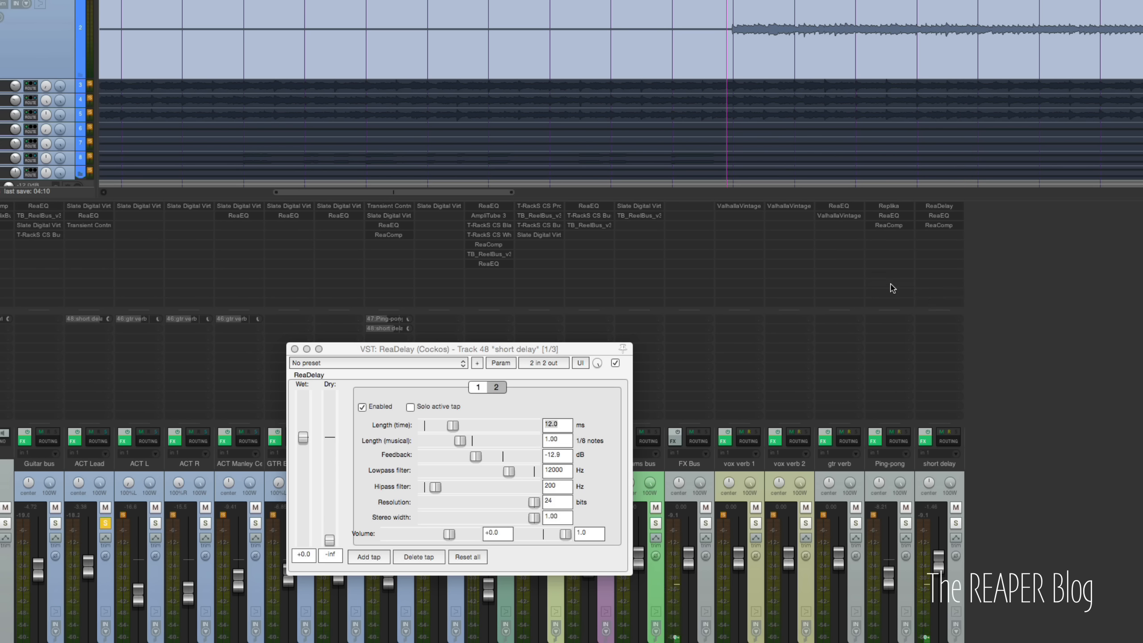
# - Make a time selection over the opening of the ACT Lead part and set ReaDelay tap 2's length to 0.0 ms
pyautogui.moveTo(701, 284); pyautogui.dragTo(702, 282)
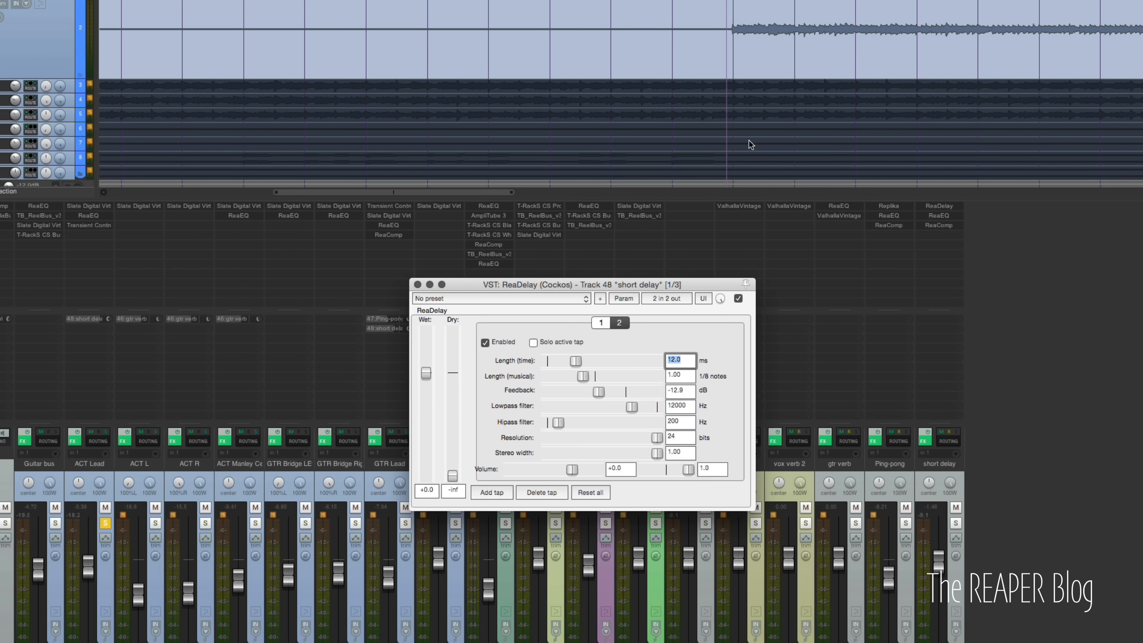
pyautogui.moveTo(728, 56); pyautogui.dragTo(873, 52)
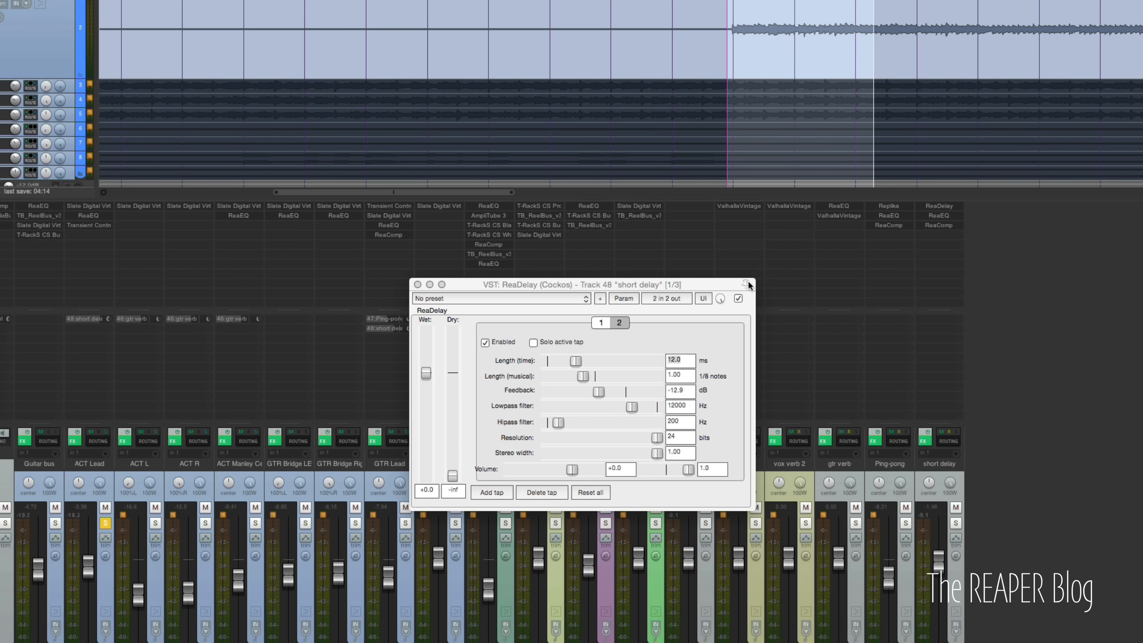
pyautogui.click(579, 362)
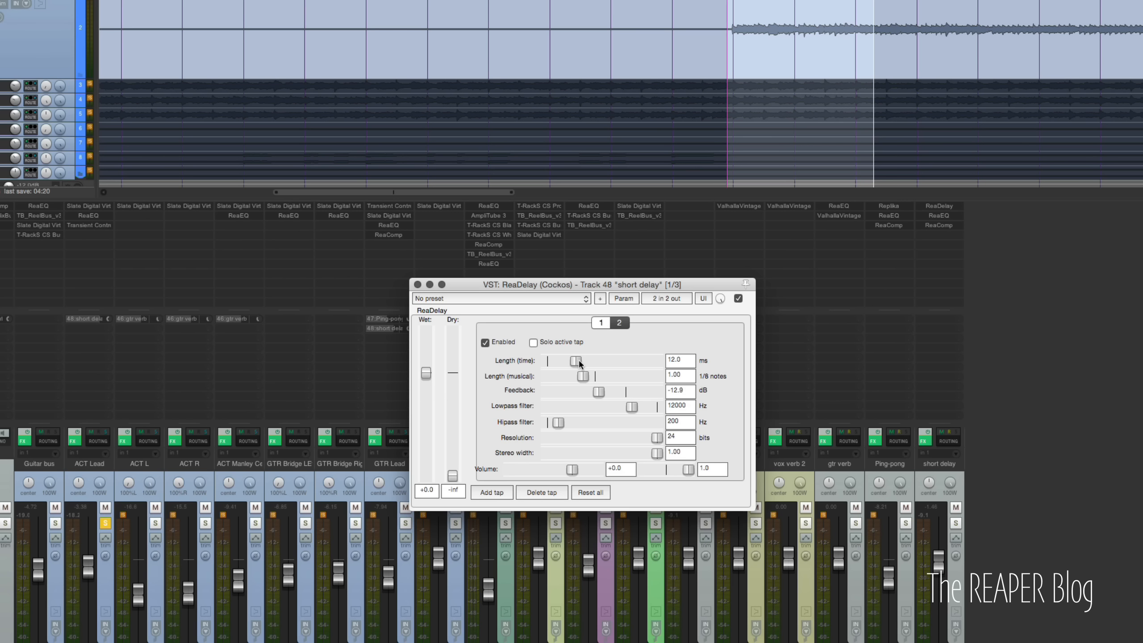
pyautogui.moveTo(579, 362); pyautogui.dragTo(490, 363)
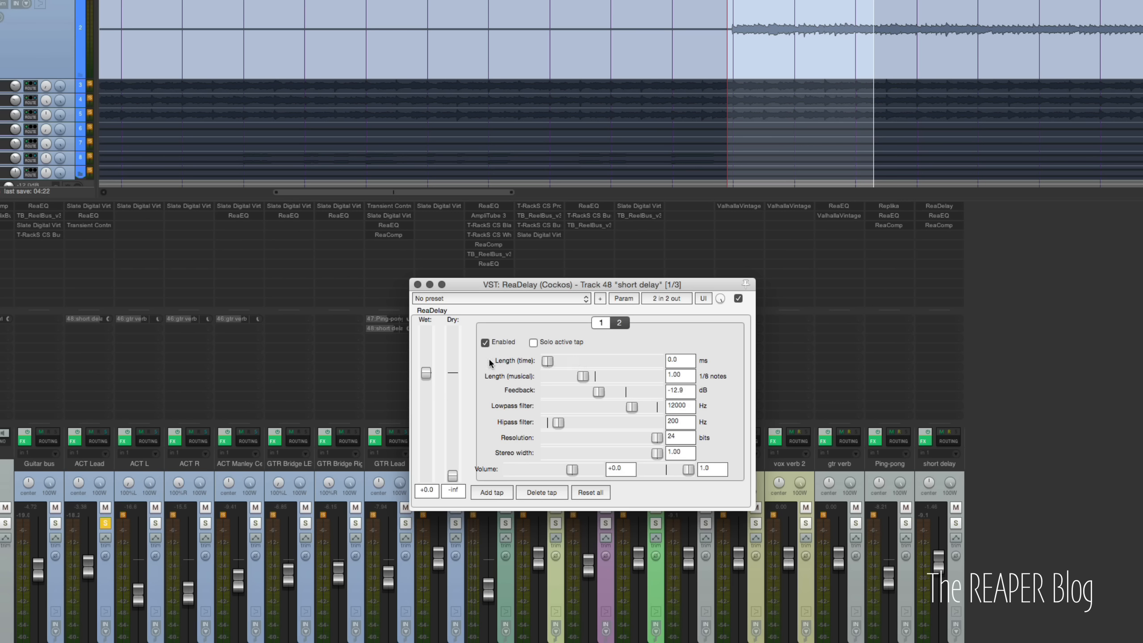
# - Compare taps 1 and 2 in ReaDelay and play the selected ACT Lead passage to hear the undelayed second tap
pyautogui.click(601, 324)
pyautogui.click(616, 324)
pyautogui.press('space')
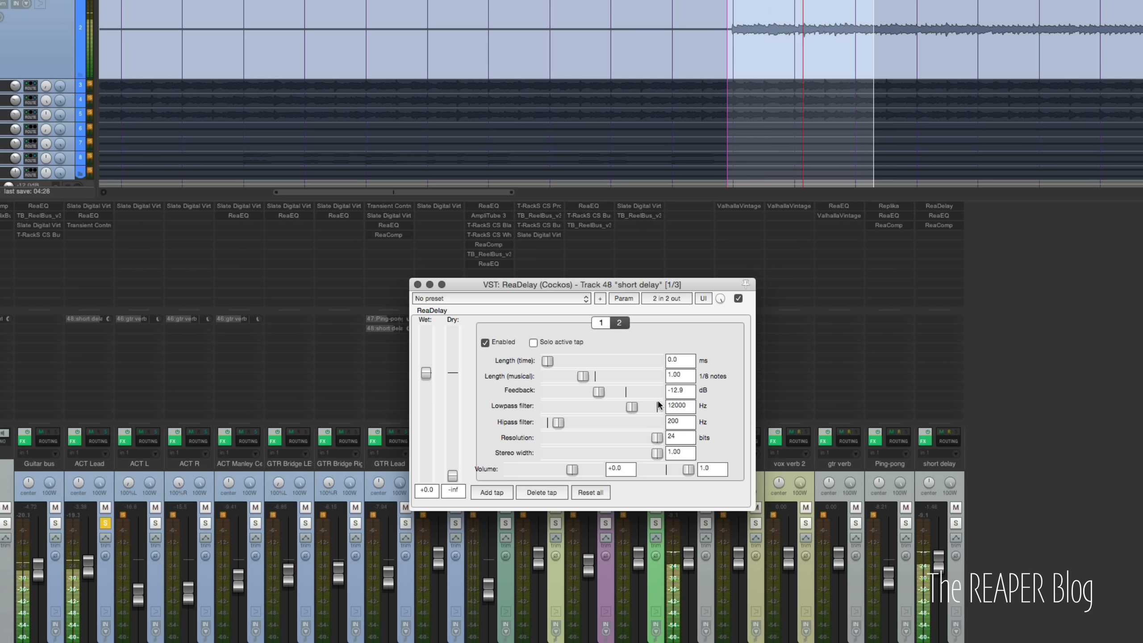
pyautogui.press('space')
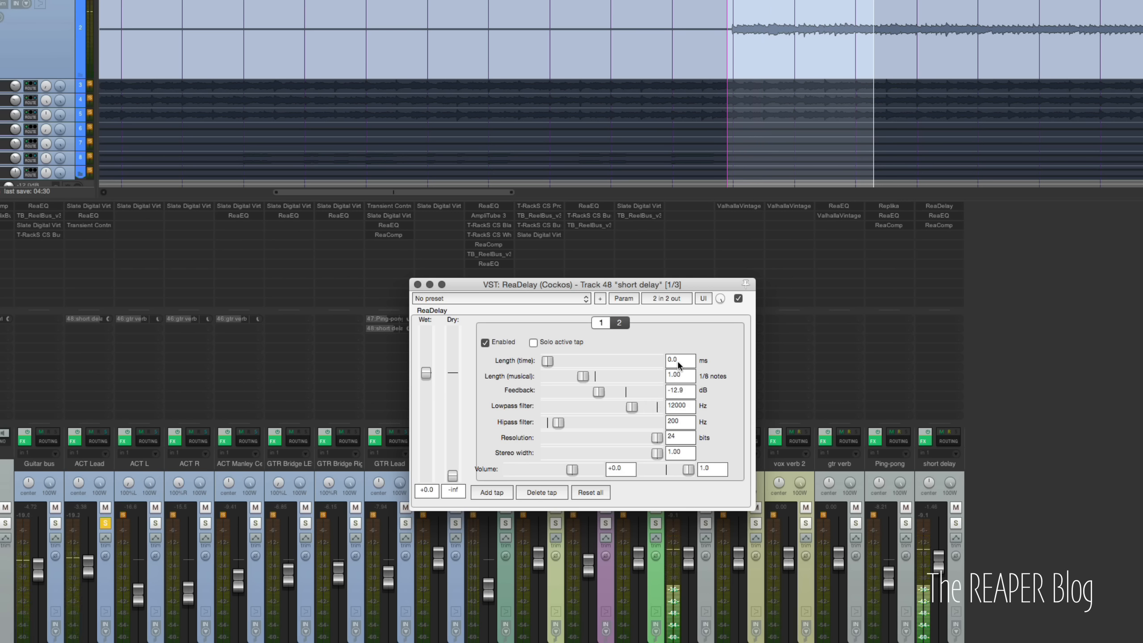
# - Set ReaDelay tap 2's length to 12 ms and play the selected ACT Lead passage to hear the widening
pyautogui.moveTo(679, 360); pyautogui.dragTo(607, 362)
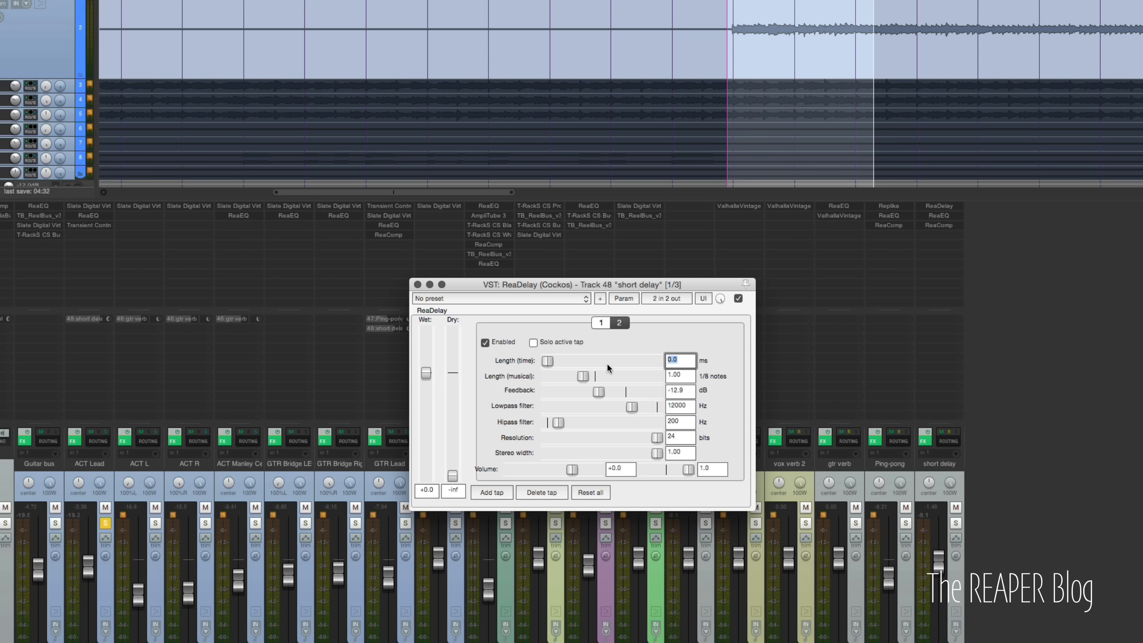
pyautogui.write('12')
pyautogui.press('Return')
pyautogui.press('space')
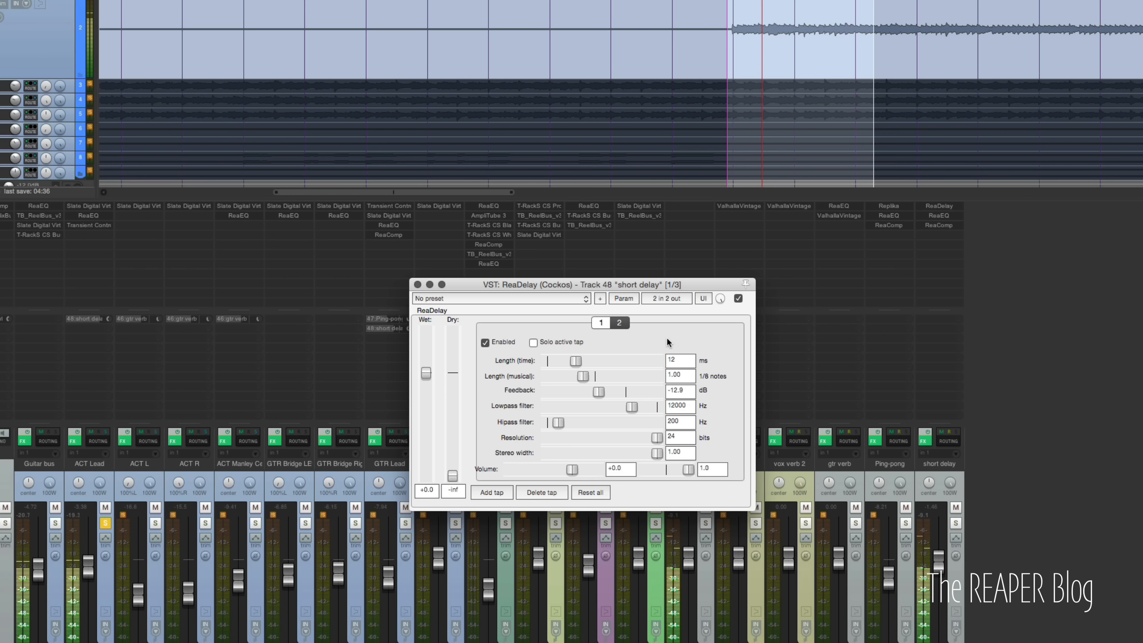
pyautogui.press('space')
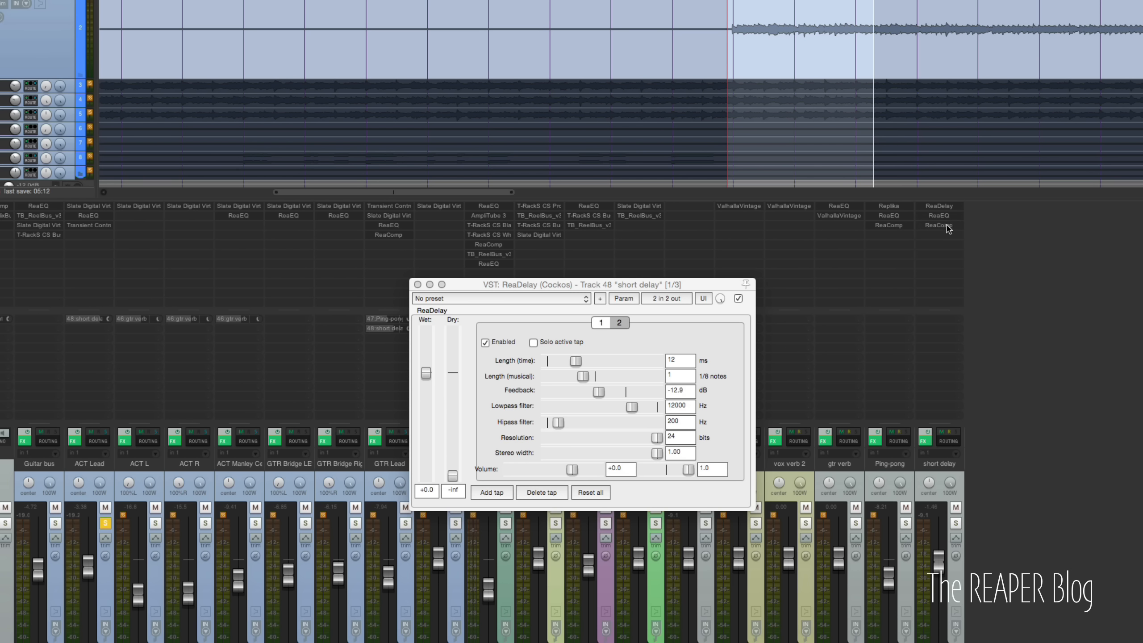
# - Open ReaComp on the short delay track beside the ReaDelay window and play the passage to watch its gain reduction
pyautogui.click(938, 225)
pyautogui.moveTo(938, 260); pyautogui.dragTo(612, 267)
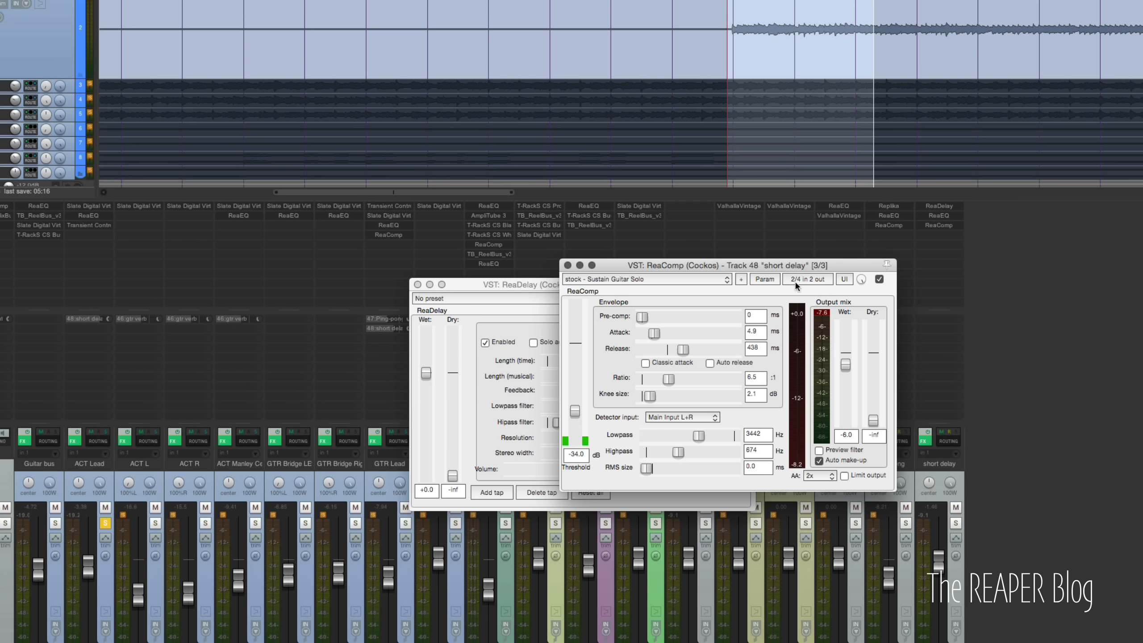
pyautogui.press('space')
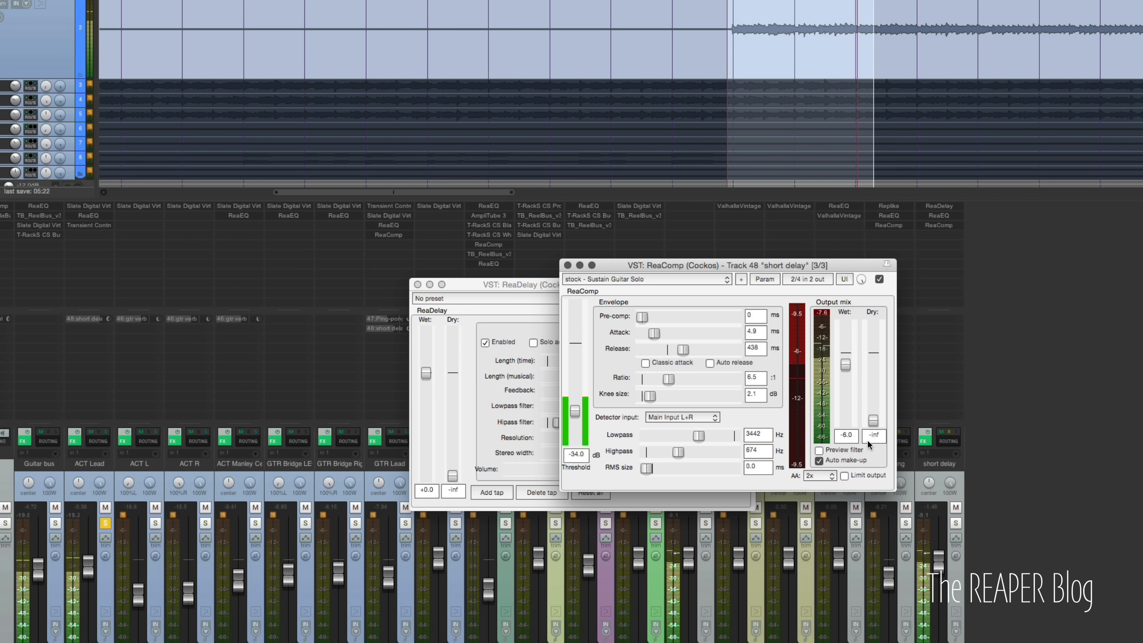
pyautogui.press('space')
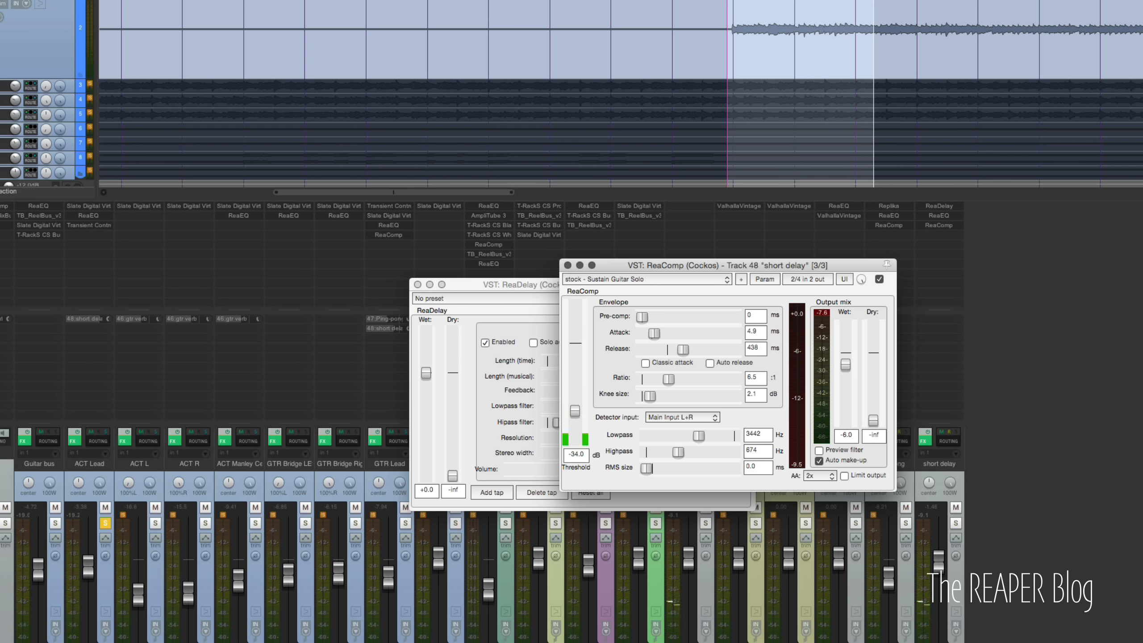
# - Compare the last part of the ACT Lead passage with the short delay track's ReaComp bypassed and re-enabled during playback
pyautogui.click(879, 279)
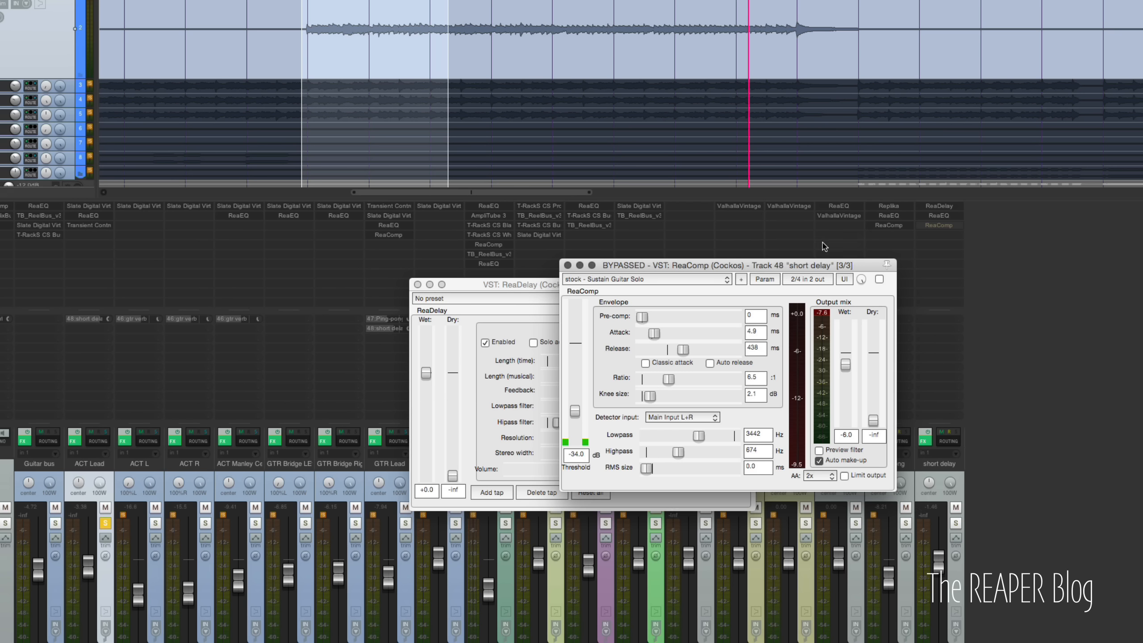
pyautogui.press('space')
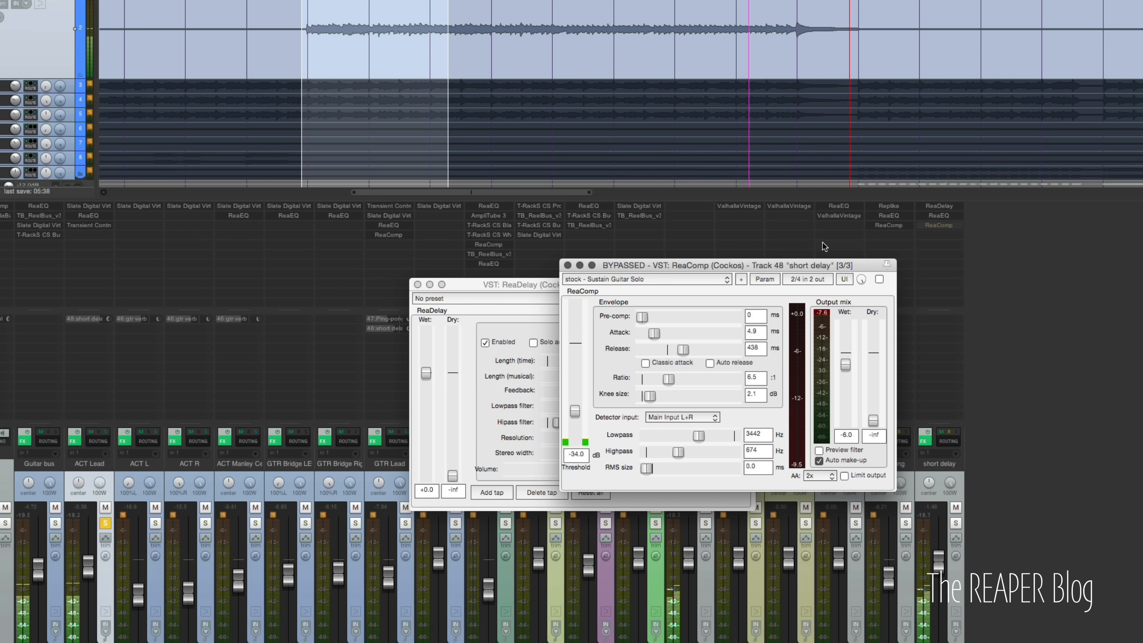
pyautogui.click(879, 279)
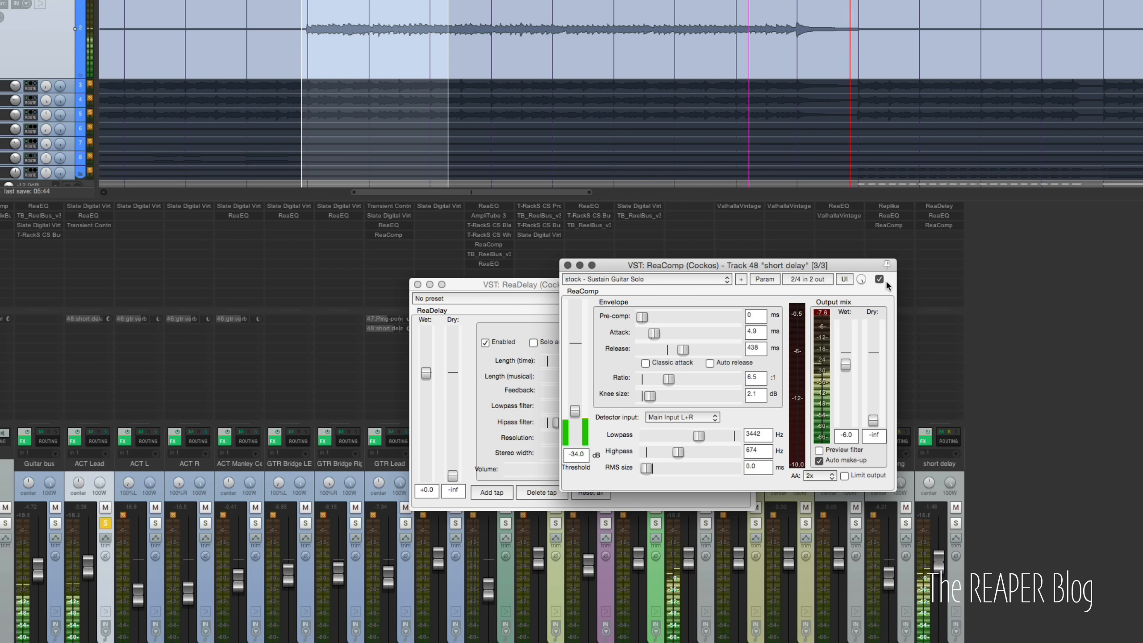
pyautogui.press('space')
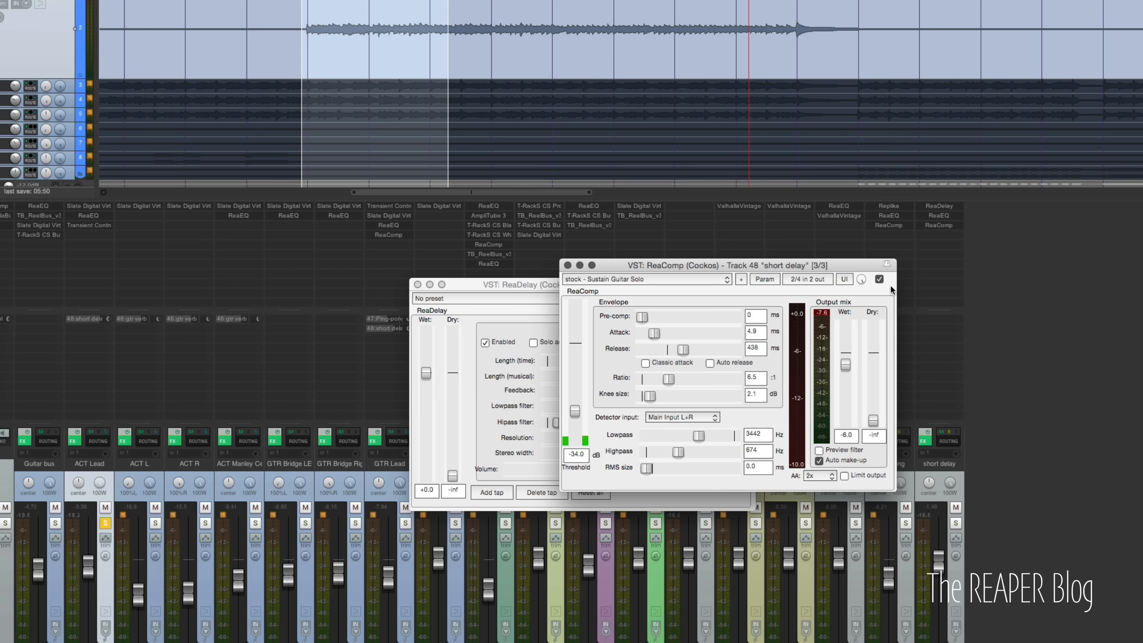
# - Place the edit cursor slightly earlier in the ACT Lead part, unsolo ACT Lead, and play the passage within the full mix
pyautogui.click(673, 63)
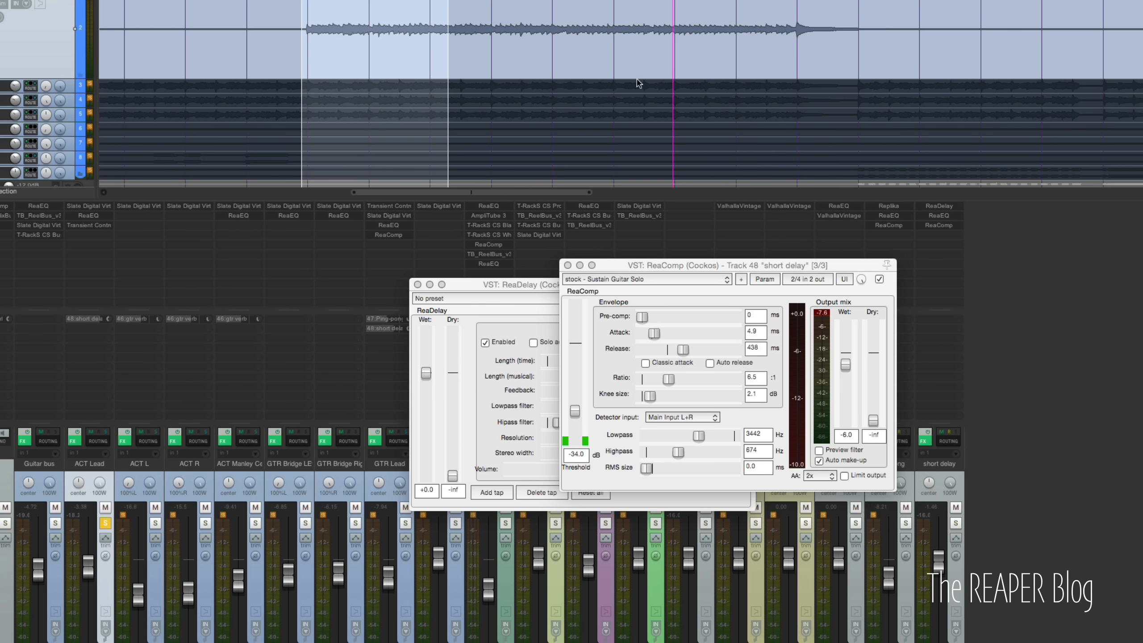
pyautogui.click(106, 523)
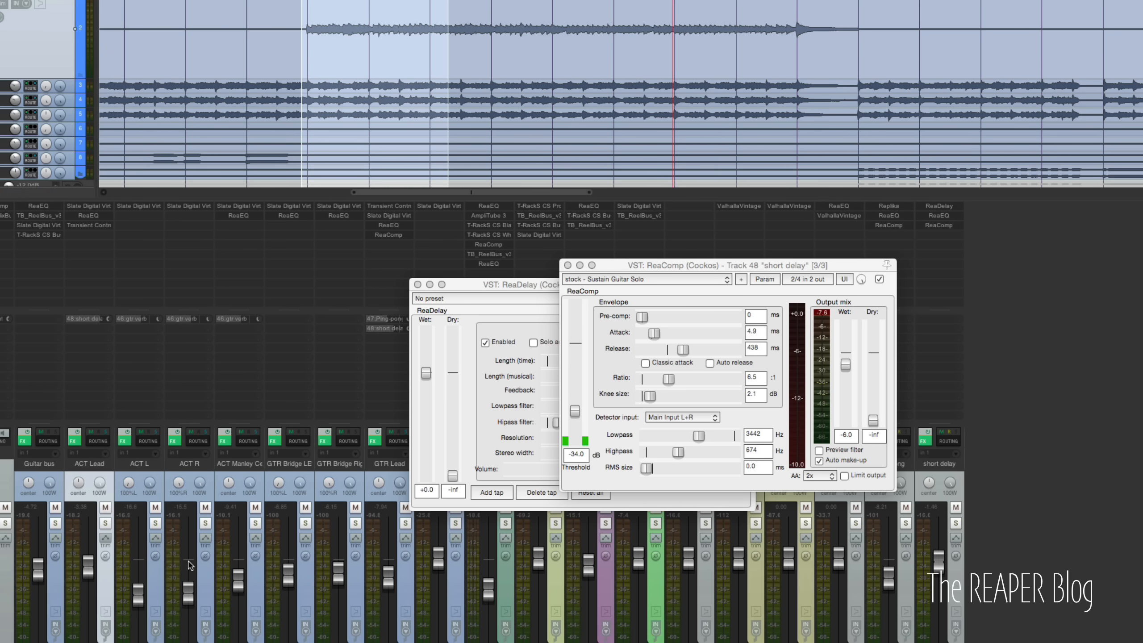
pyautogui.press('space')
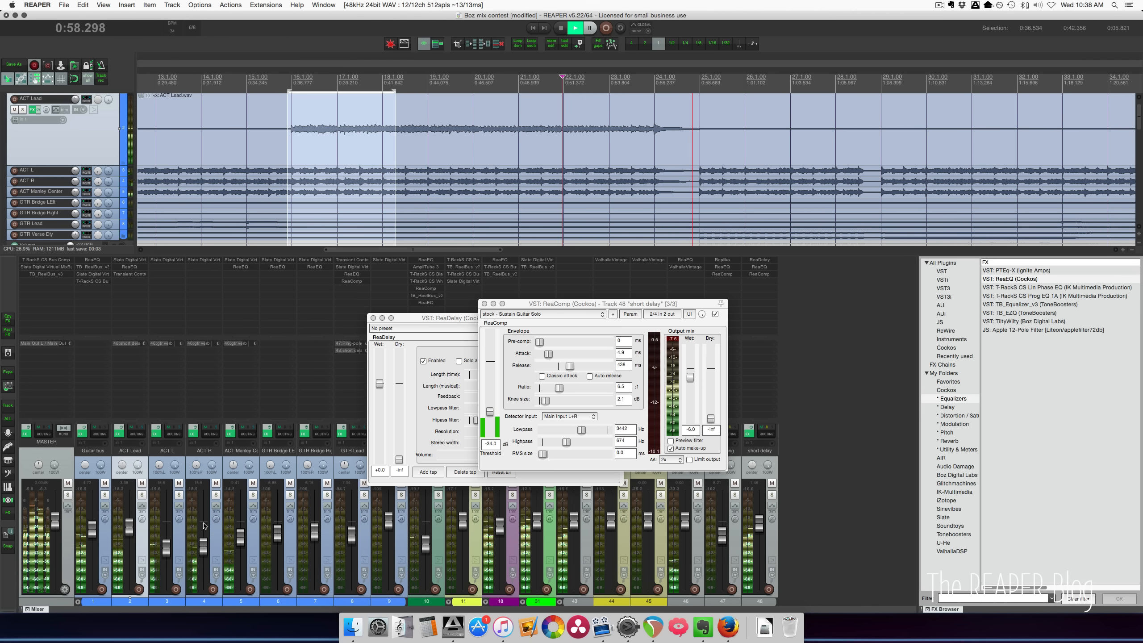
pyautogui.press('space')
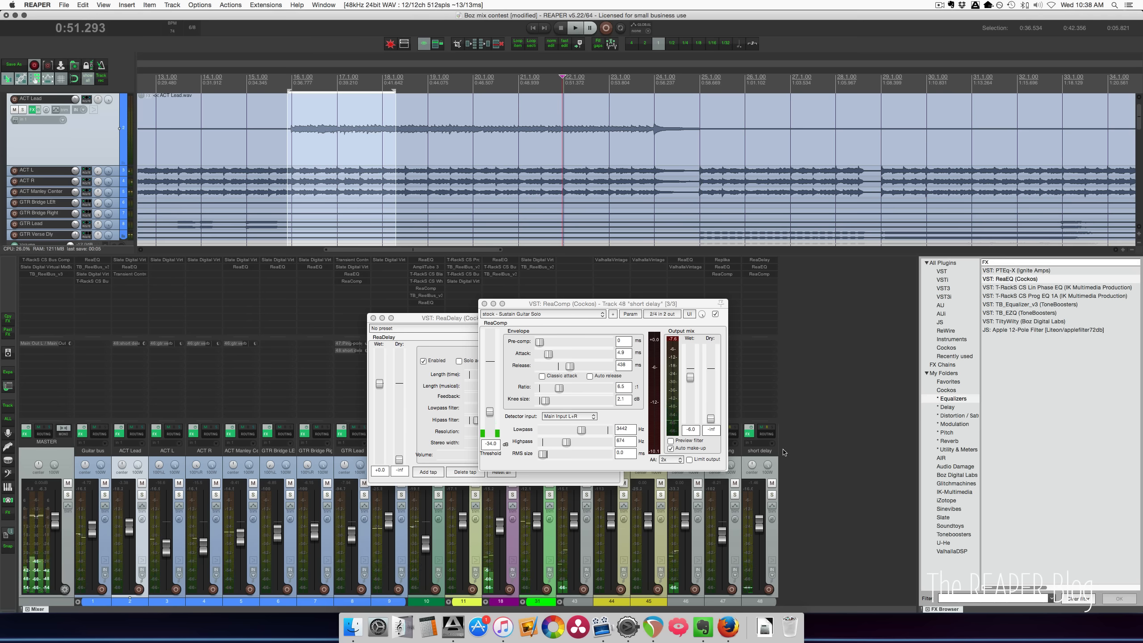